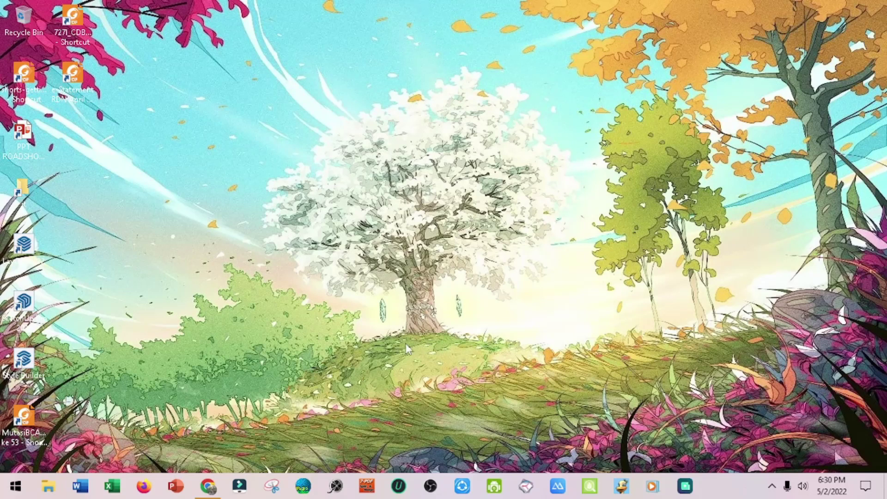
Step: Launch Chrome from the taskbar to show the channel's video page
left_click(208, 486)
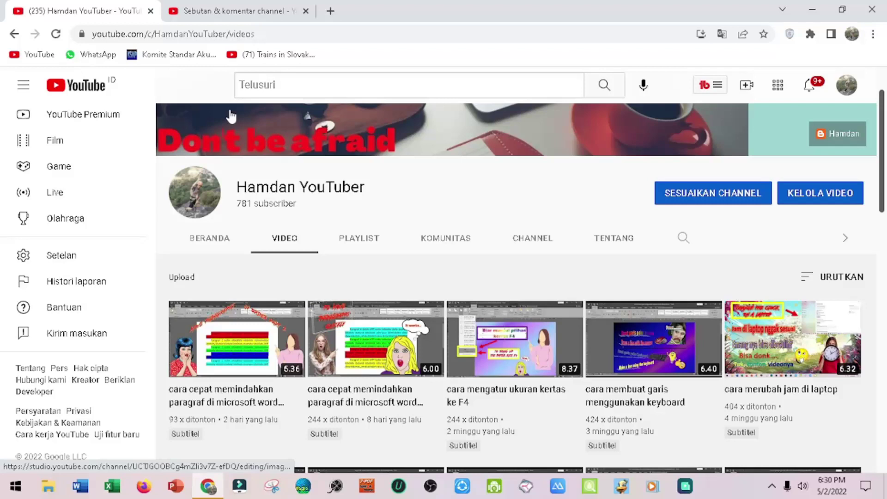
scroll(880, 143, "up", 2)
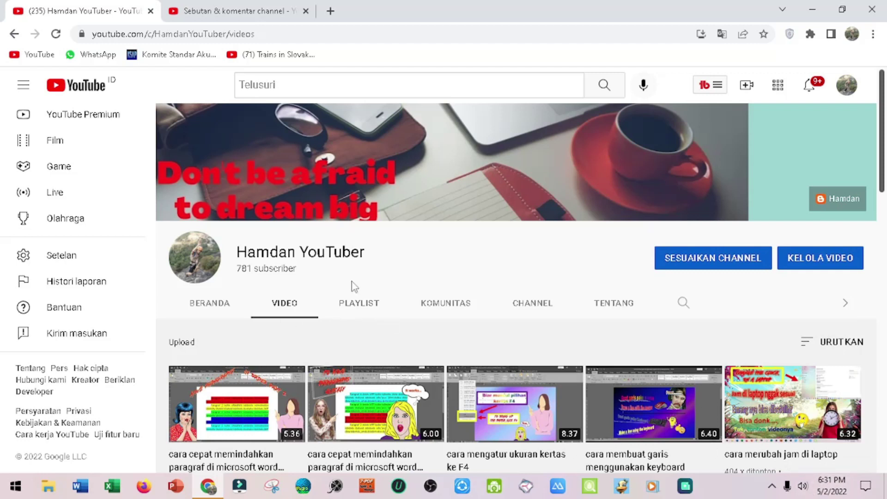
scroll(335, 327, "down", 1)
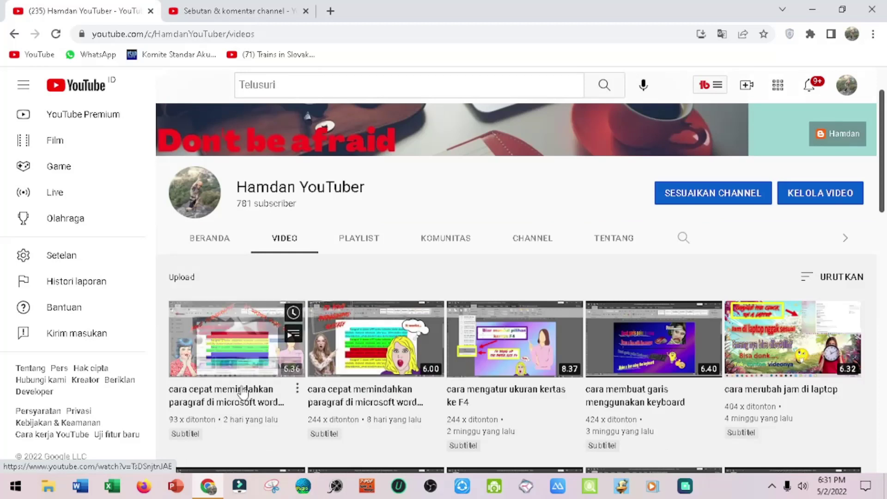
scroll(245, 361, "up", 2)
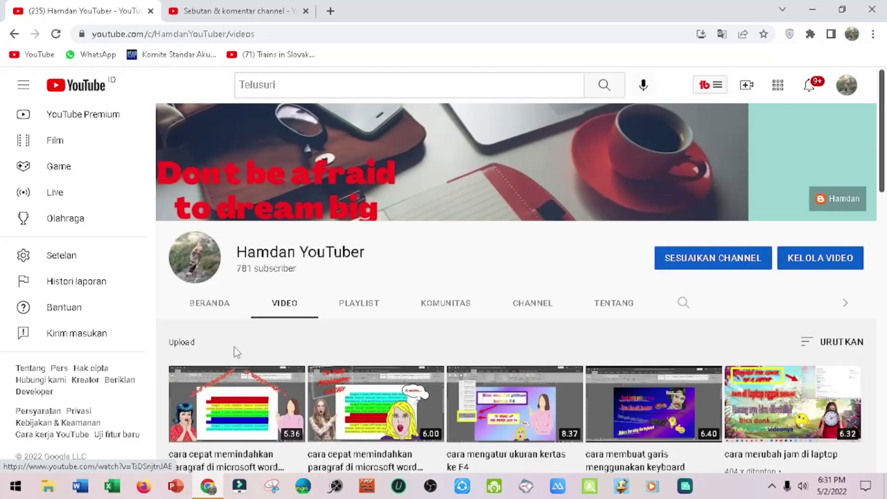
Step: Switch to the YouTube Studio tab with the channel's mentions and comments
left_click(220, 17)
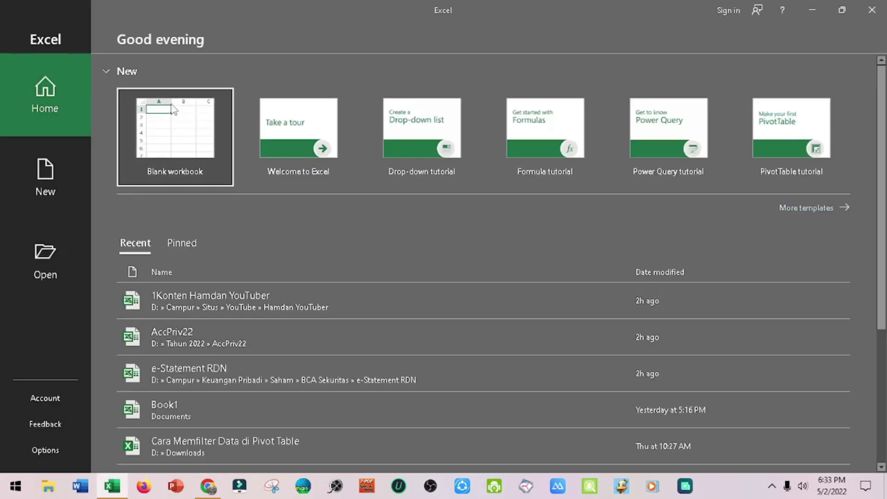
Step: Start a blank workbook and enter headings No., Uraian and Referensi in A1:C1
left_click(171, 141)
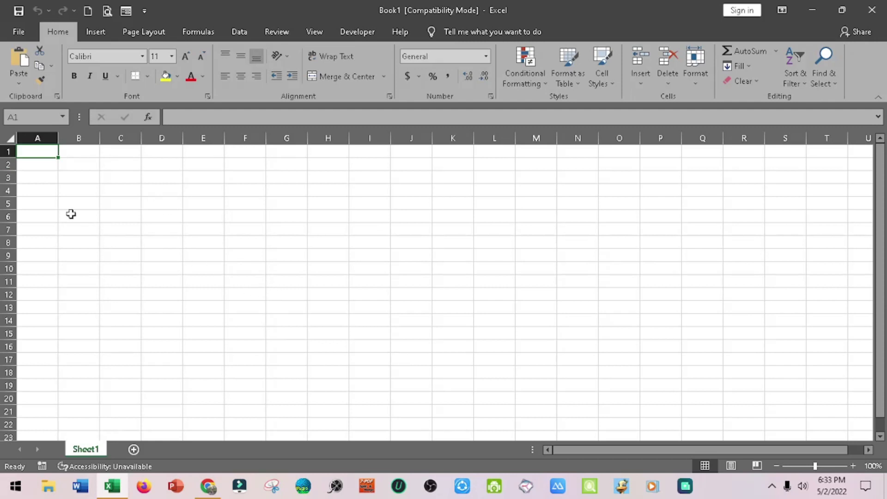
type("No.")
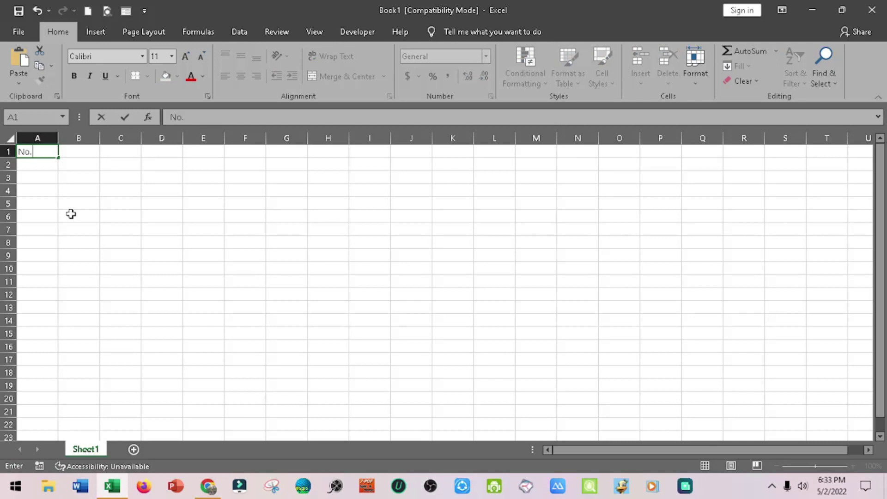
key("Tab")
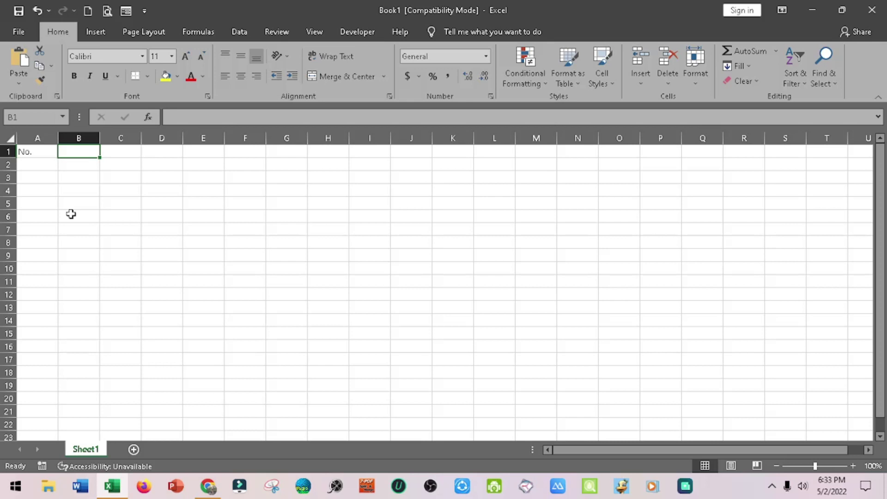
type("Uraian")
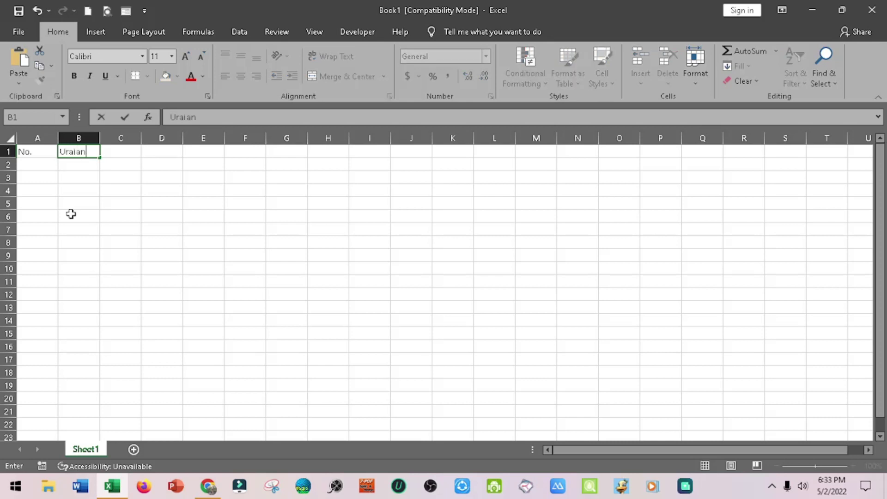
key("Tab")
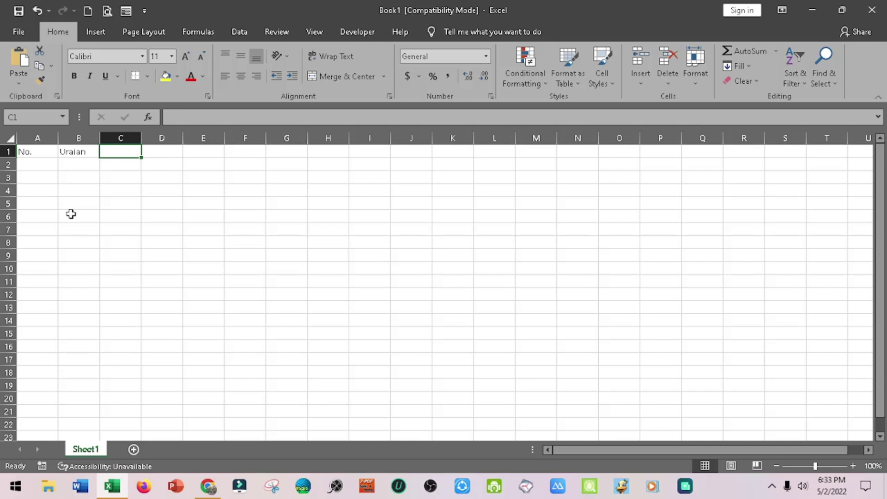
type("Referensi")
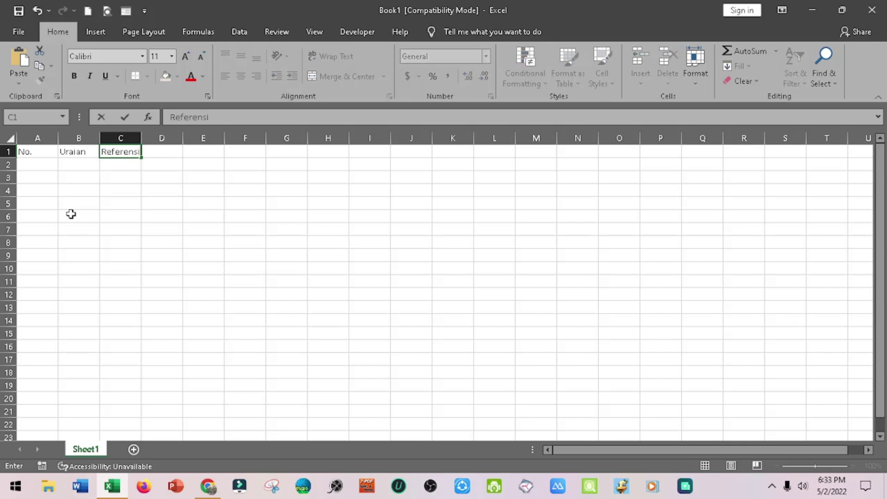
key("Left")
key("Left")
key("Down")
Step: Enter the numbers 1 to 5 down cells A2:A6
type("1")
key("Return")
type("2")
key("Return")
type("3")
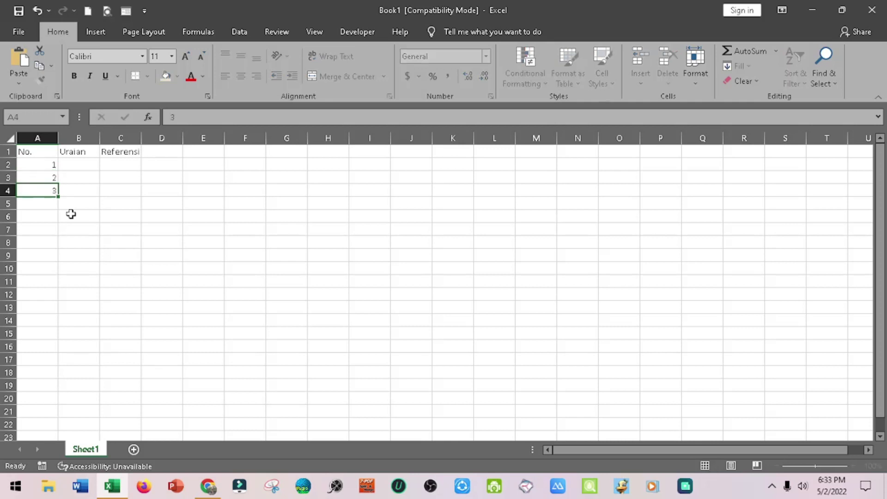
key("Return")
type("4")
key("Return")
type("5")
left_click(70, 214)
key("Left")
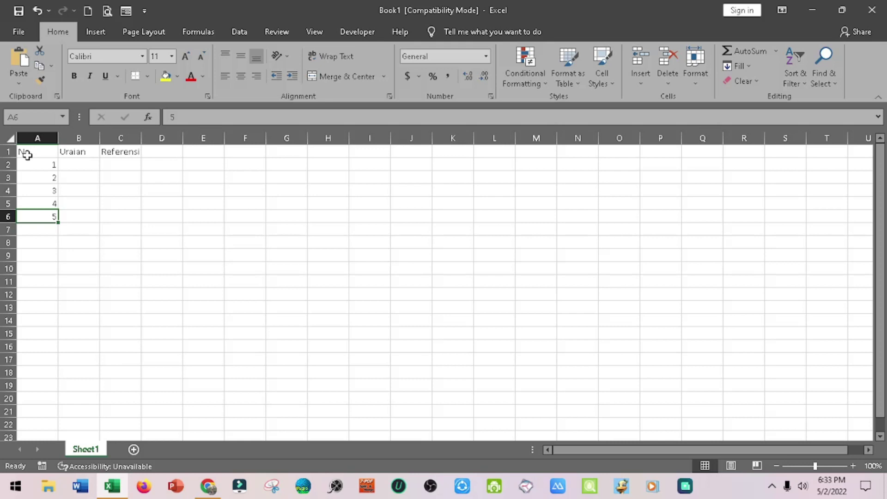
Step: Apply All Borders to the table range A1:C6
mouse_move(40, 150)
left_mouse_down()
mouse_move(131, 198)
mouse_move(130, 214)
left_mouse_up()
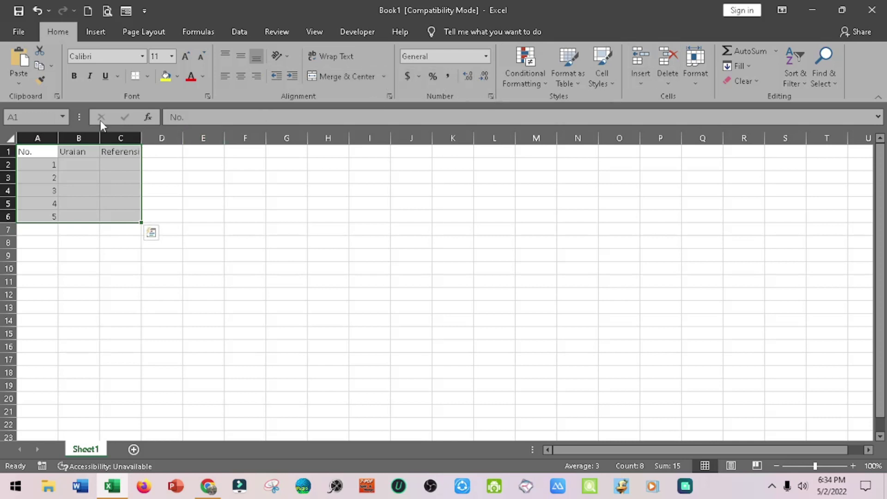
left_click(147, 77)
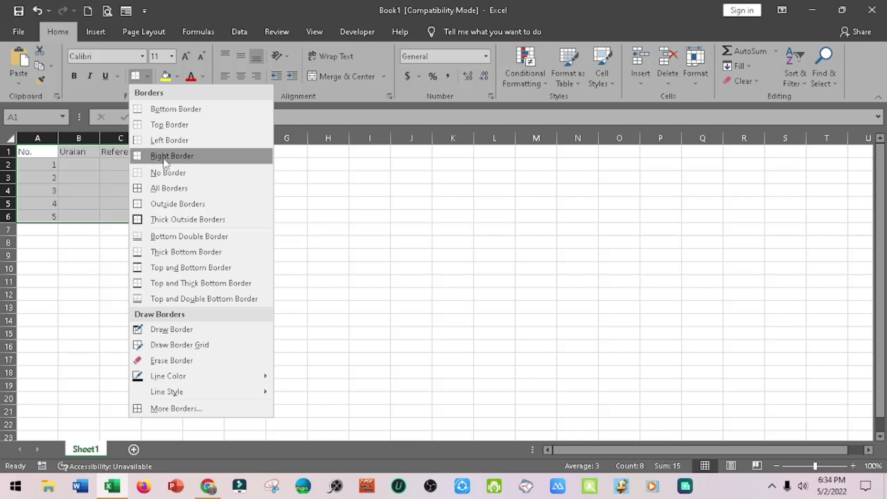
left_click(179, 190)
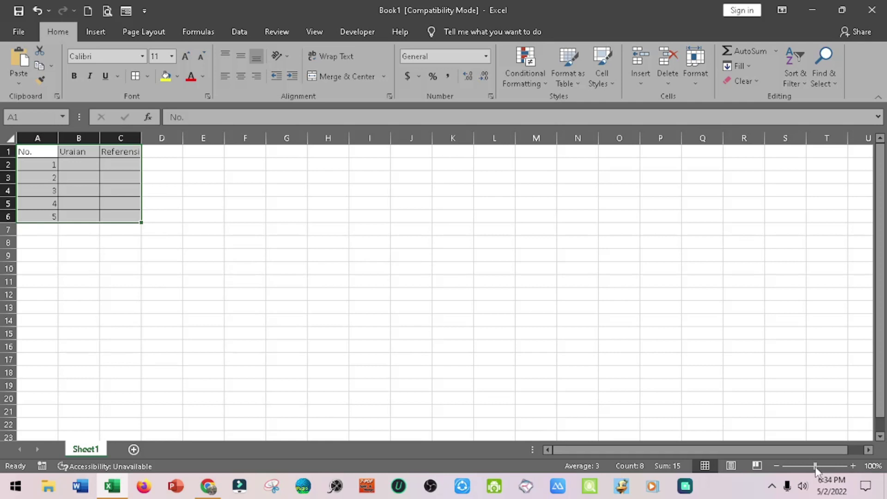
Step: Zoom the sheet to about 226% and centre the A1:C1 headings
left_click_drag(815, 466, 828, 466)
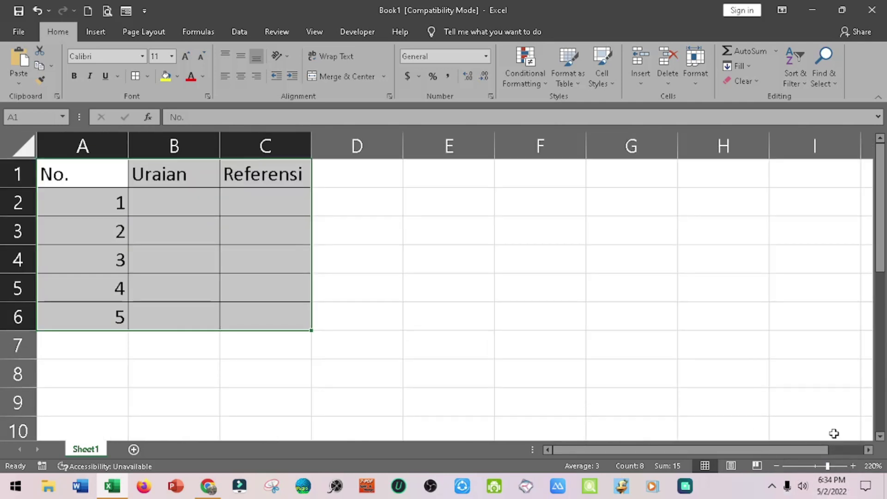
left_click_drag(827, 466, 831, 465)
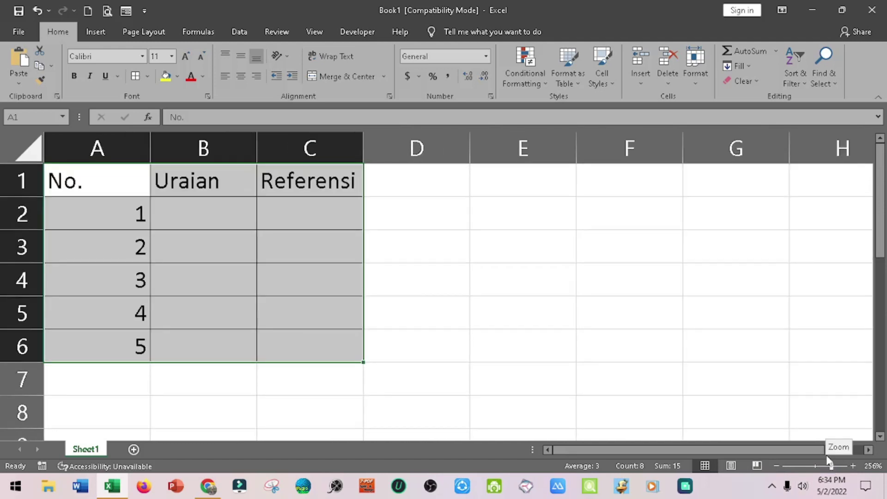
left_click_drag(99, 188, 306, 191)
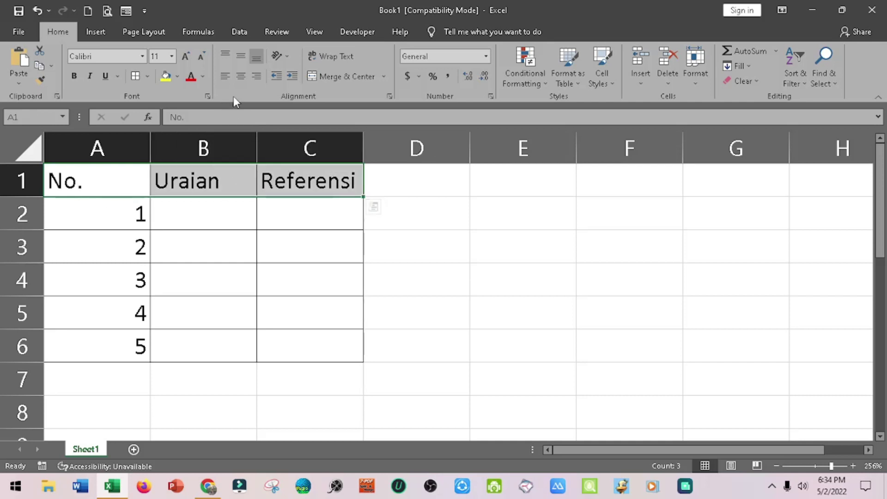
left_click(243, 73)
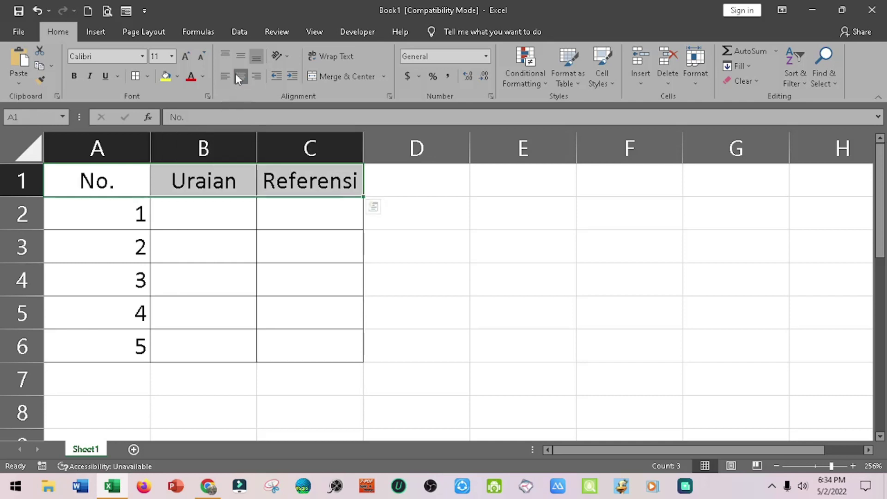
left_click(114, 221)
left_click(206, 211)
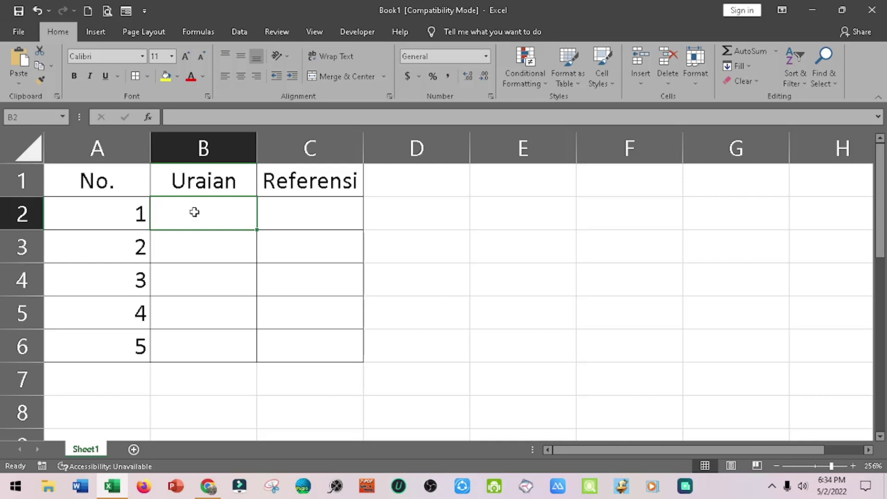
Step: Enter 'Uraian nomor 5' in B2 and copy it down through B6
type("Uraian nomor 5")
key("Return")
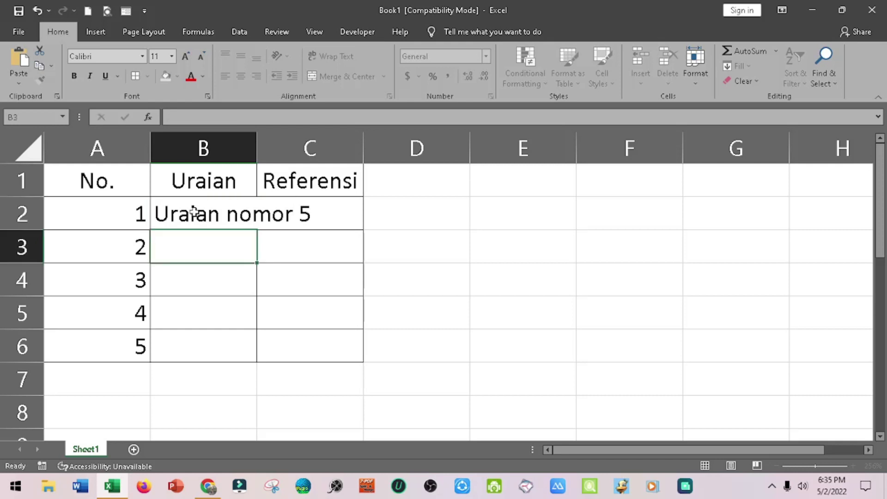
left_click(194, 213)
key("ctrl+c")
key("shift+Down")
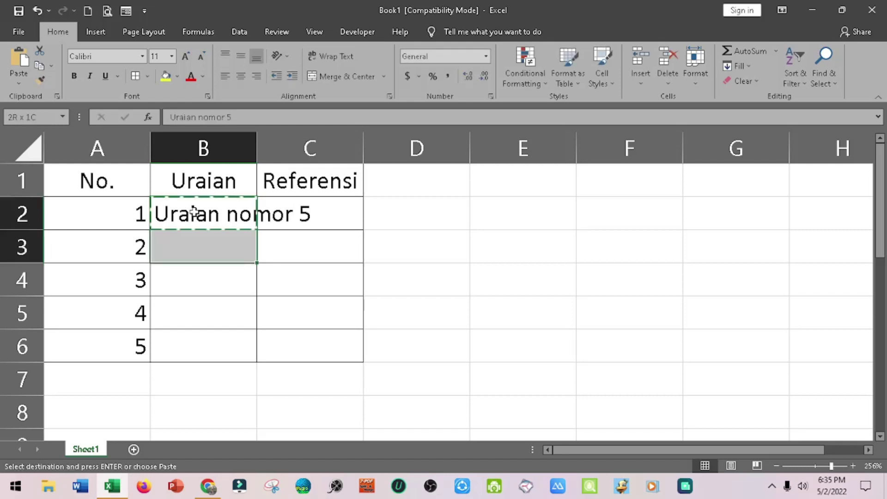
key("shift+Down")
key("shift+Down")
key("shift+Down")
key("ctrl+v")
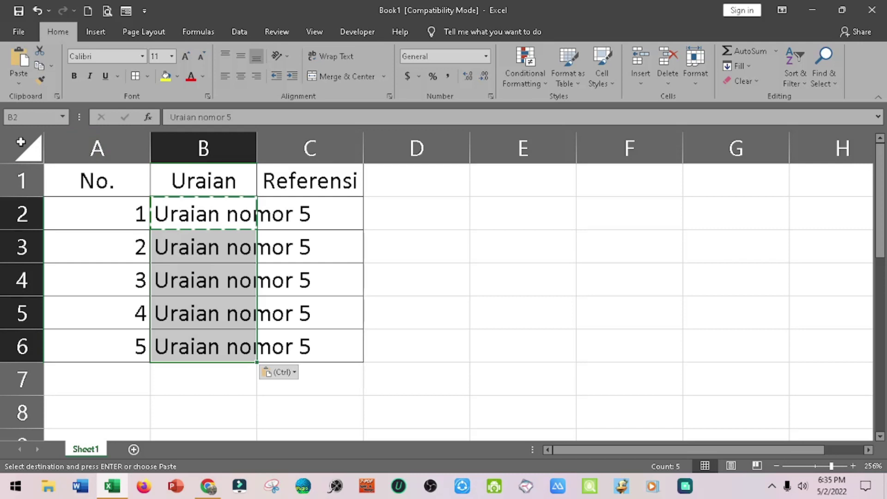
left_click(21, 141)
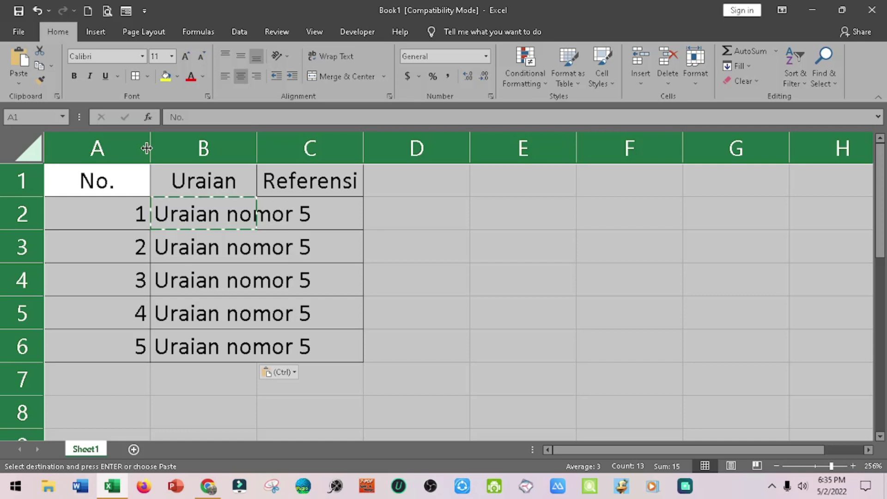
Step: AutoFit all column widths to their contents
double_click(146, 148)
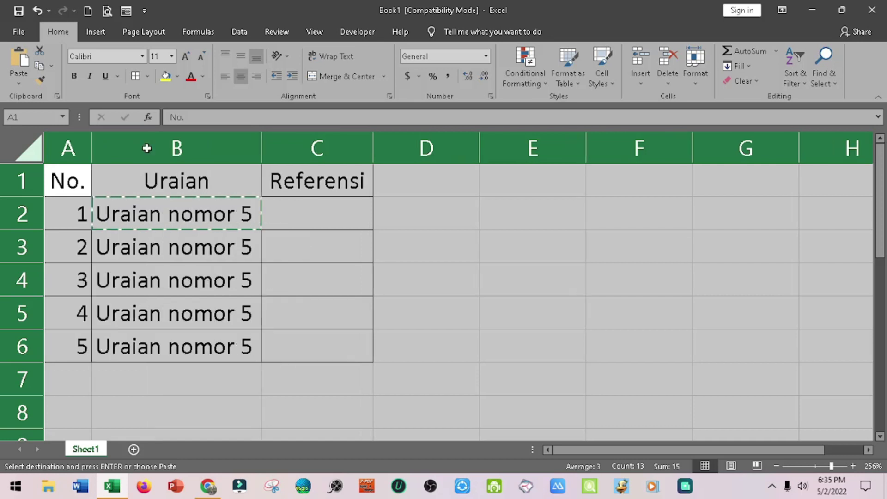
left_click(148, 147)
left_click(299, 234)
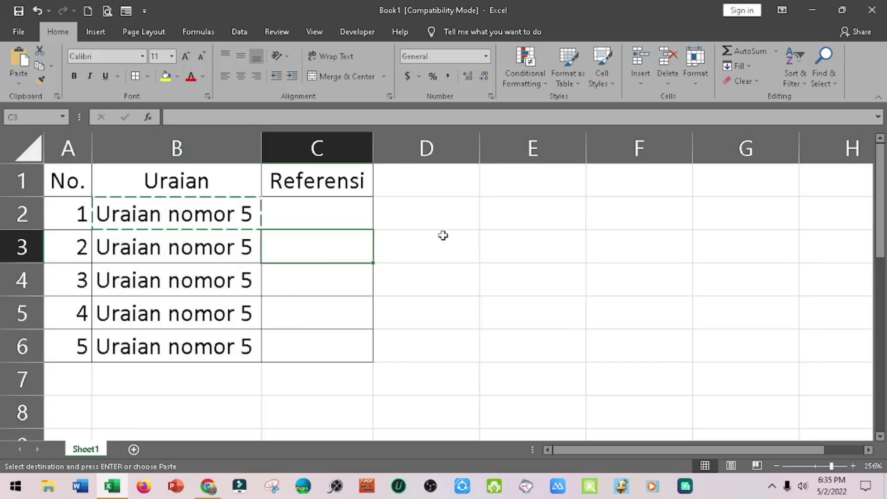
Step: Change B3 and B4 to 'Uraian nomor 3' and 'Uraian nomor 2'
left_click(229, 239)
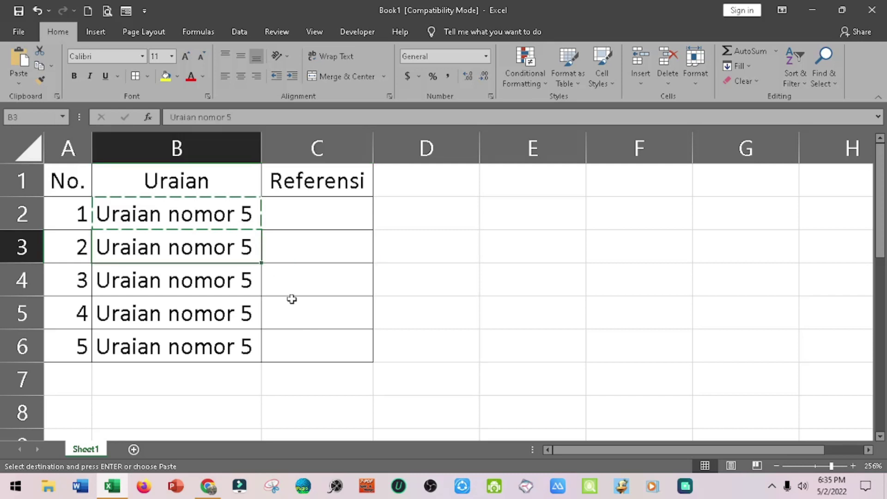
key("F2")
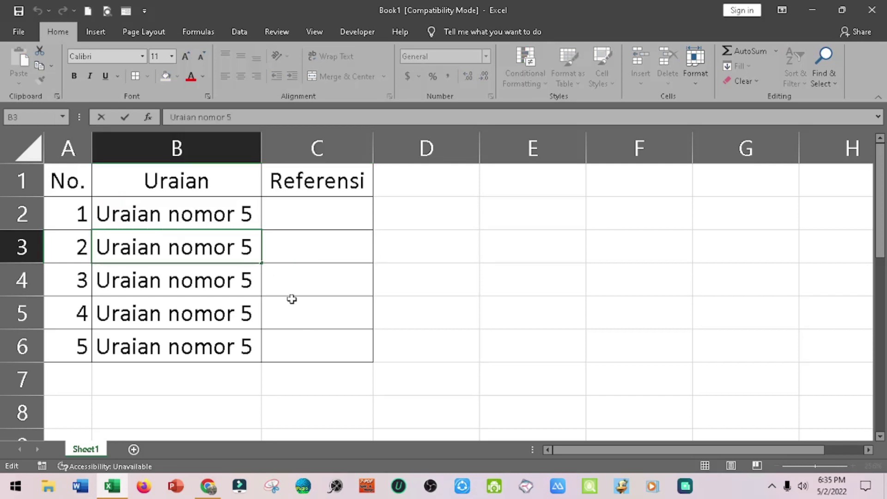
key("shift+Left")
type("3")
key("Return")
key("F2")
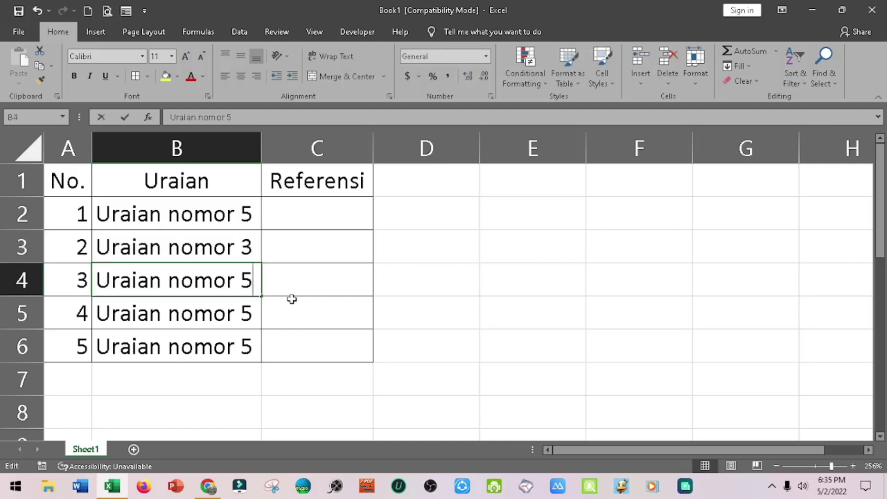
key("shift+Left")
type("2")
key("Return")
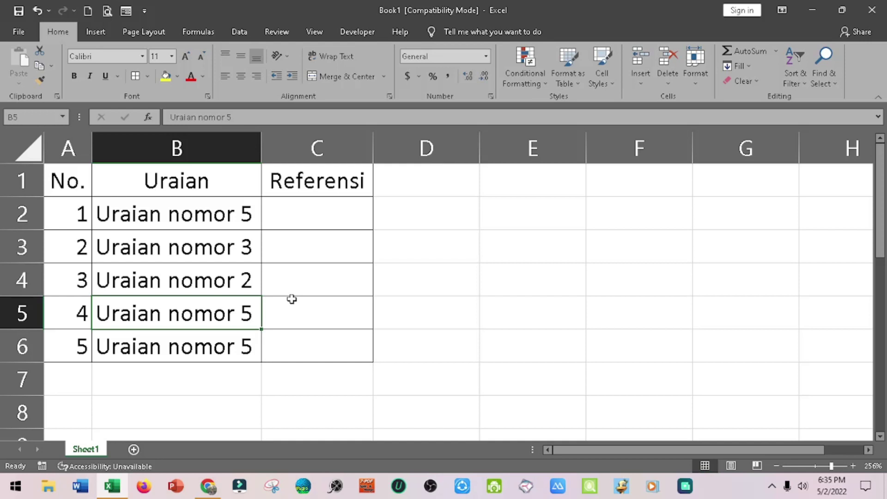
Step: Change B5 and B6 to 'Uraian nomor 1' and 'Uraian nomor 4'
key("F2")
key("shift+Left")
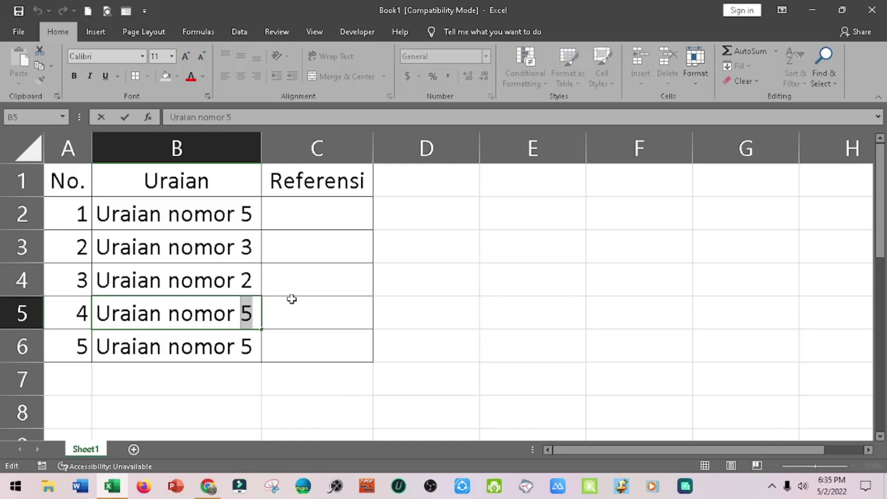
type("1")
key("Return")
key("F2")
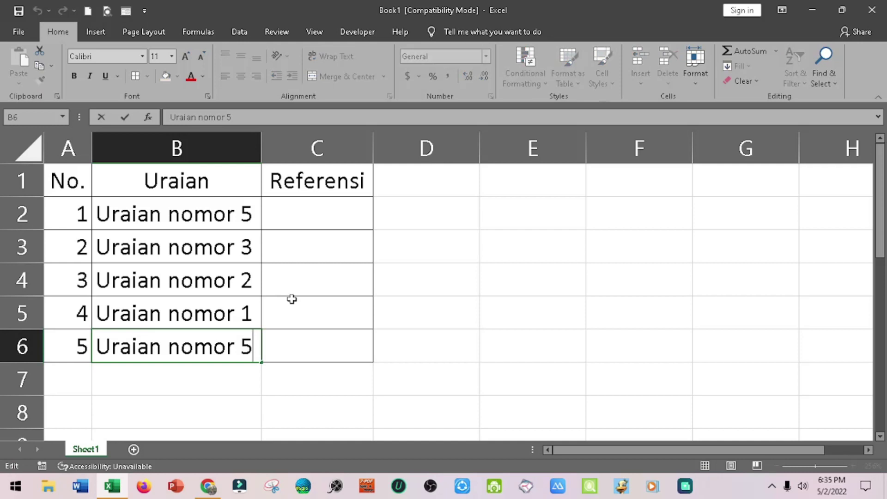
key("shift+Left")
type("4")
key("Return")
key("Up")
key("Up")
key("Up")
key("Up")
key("Up")
key("Right")
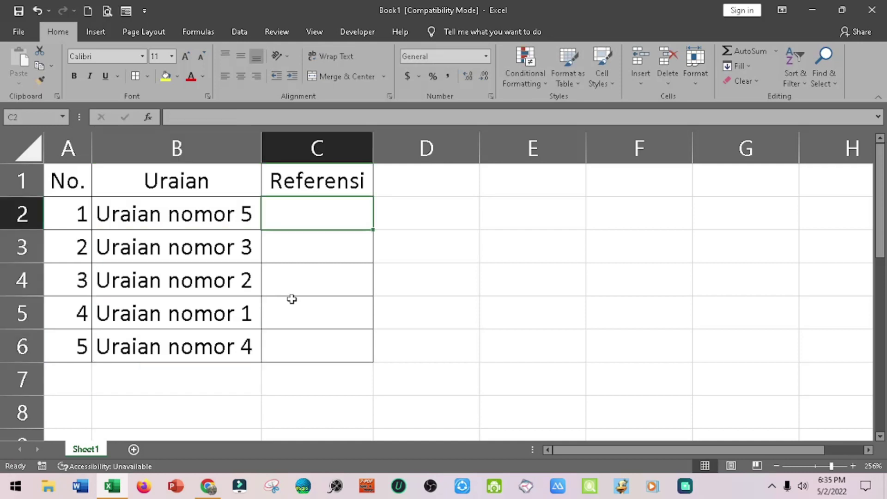
Step: Enter 'Ref.no.5' in C2 and copy it down through C6
type("Ref.no.5")
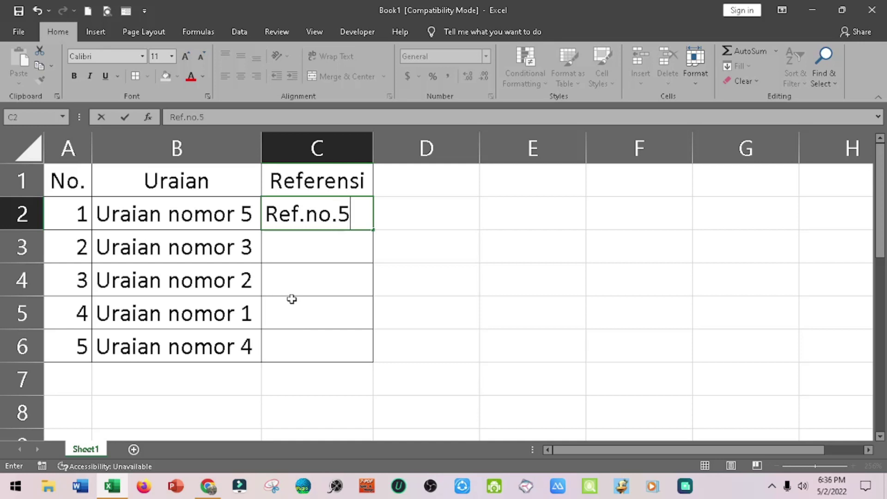
key("Return")
key("Up")
key("ctrl+c")
key("shift+Down")
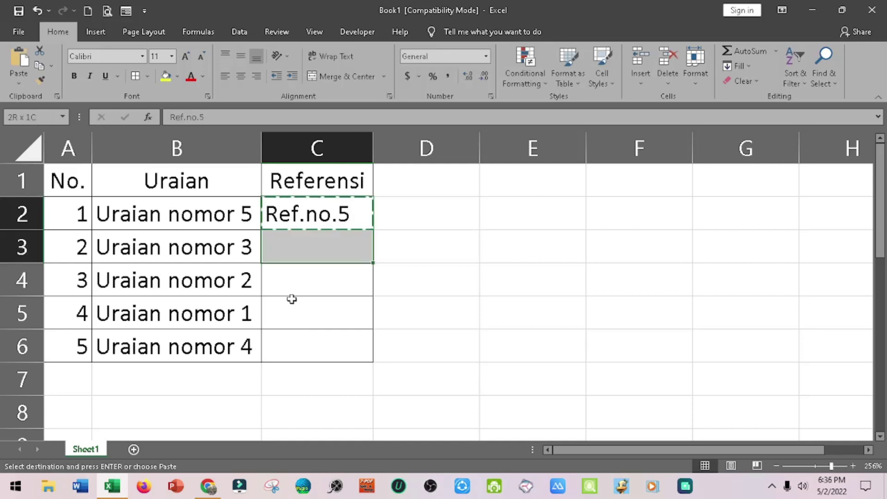
key("shift+Down")
key("shift+Down")
key("shift+Down")
key("ctrl+v")
Step: Change C3 and C4 to 'Ref.no.3' and 'Ref.no.2'
key("Down")
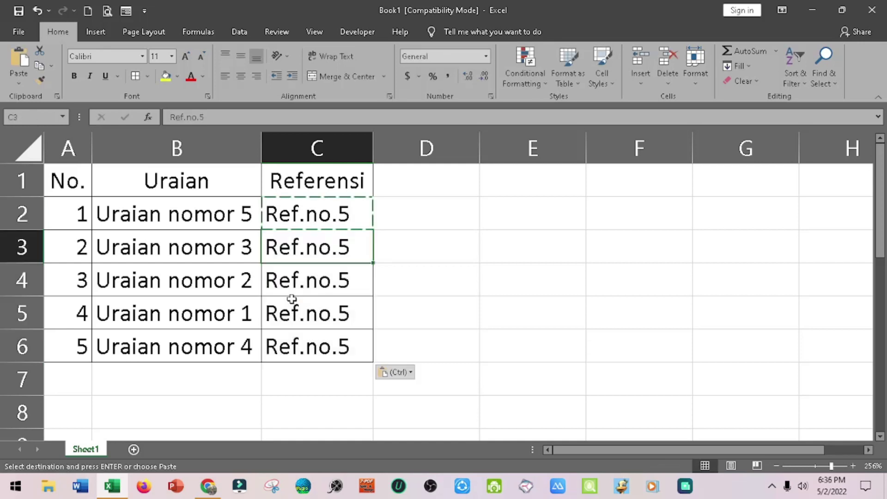
key("F2")
key("shift+Left")
type("3")
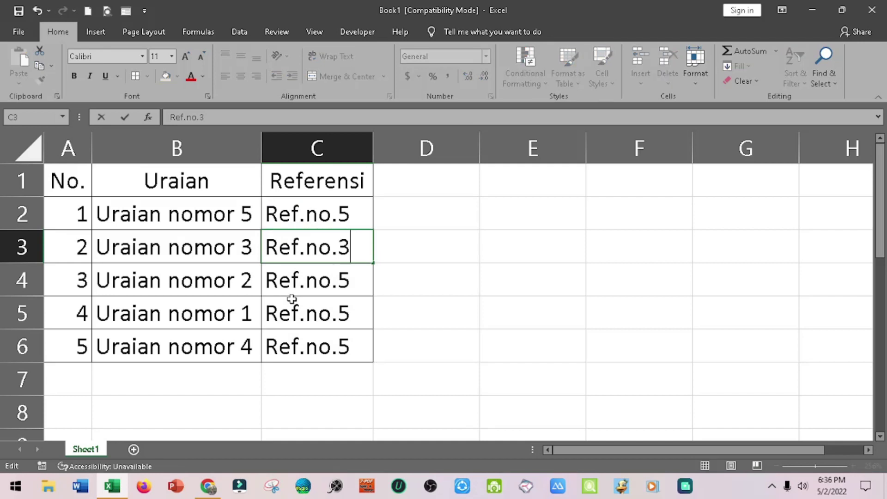
key("Return")
key("F2")
key("shift+Left")
type("2")
key("Return")
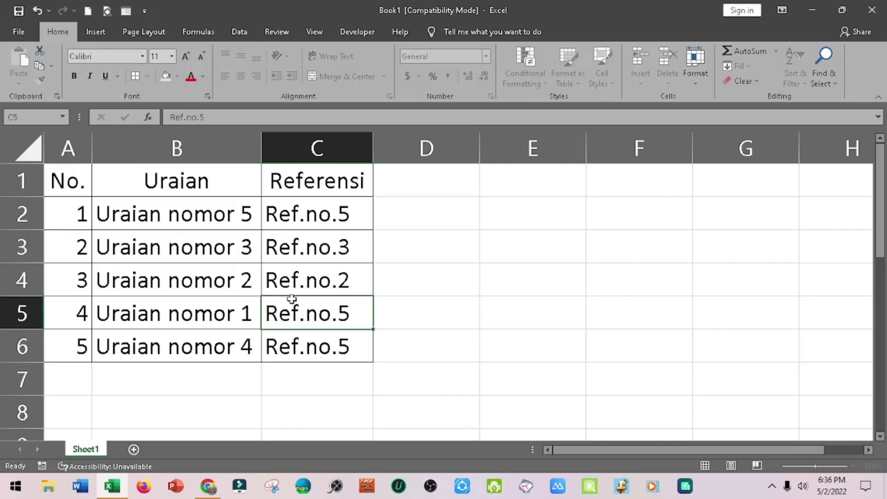
Step: Change C5 and C6 to 'Ref.no.1' and 'Ref.no.4'
key("F2")
key("shift+Left")
type("1")
key("Return")
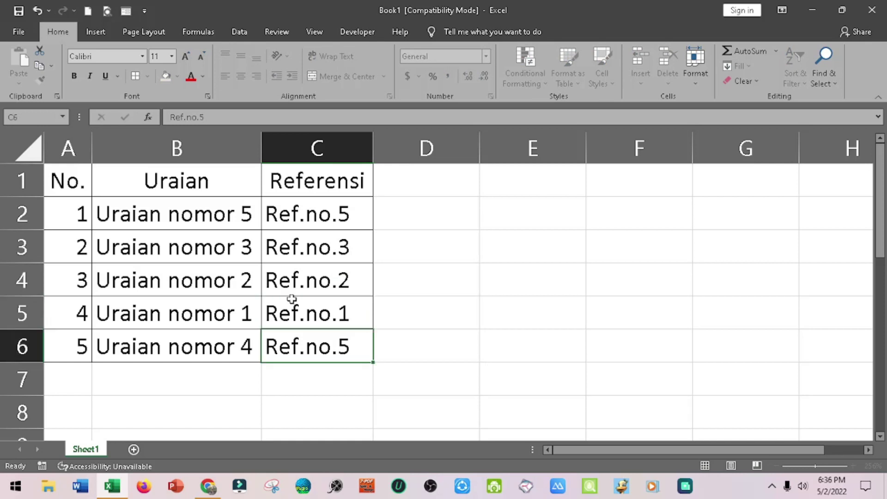
key("F2")
key("shift+Left")
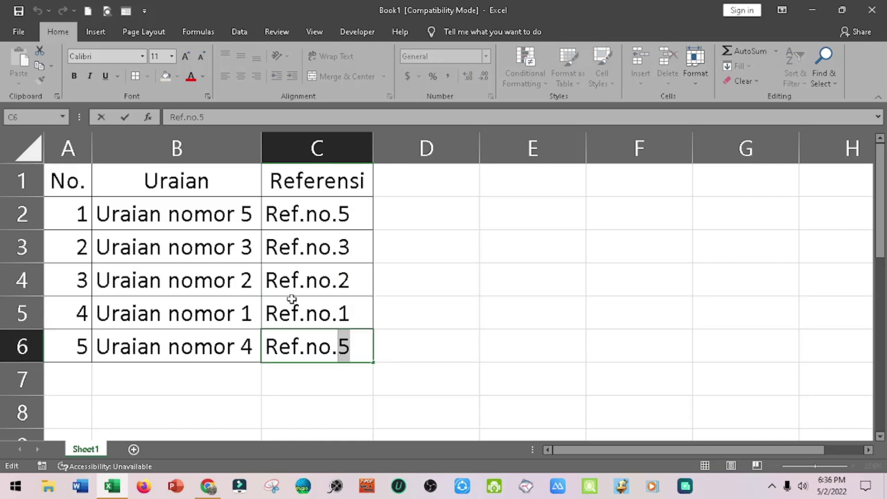
type("4")
key("Return")
key("Left")
key("Left")
key("Up")
key("Up")
key("Up")
key("Up")
key("Up")
key("Up")
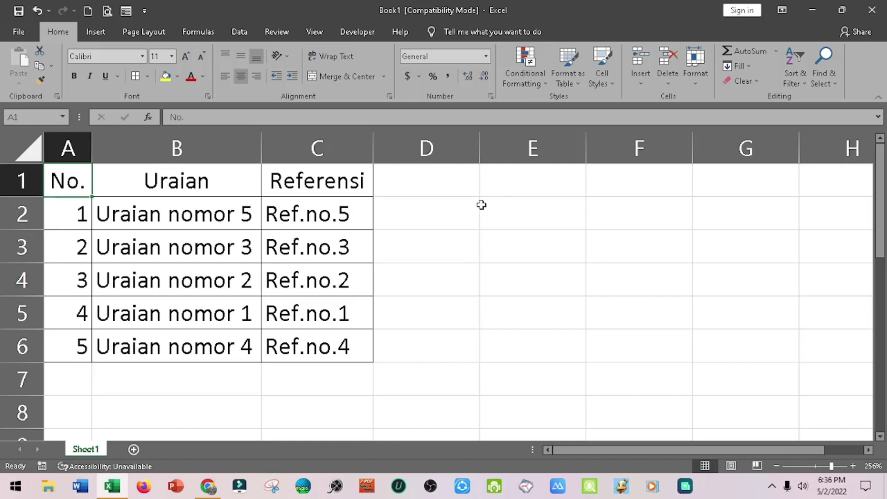
Step: Turn off Gridlines in the View settings so only the table borders show
left_click(314, 32)
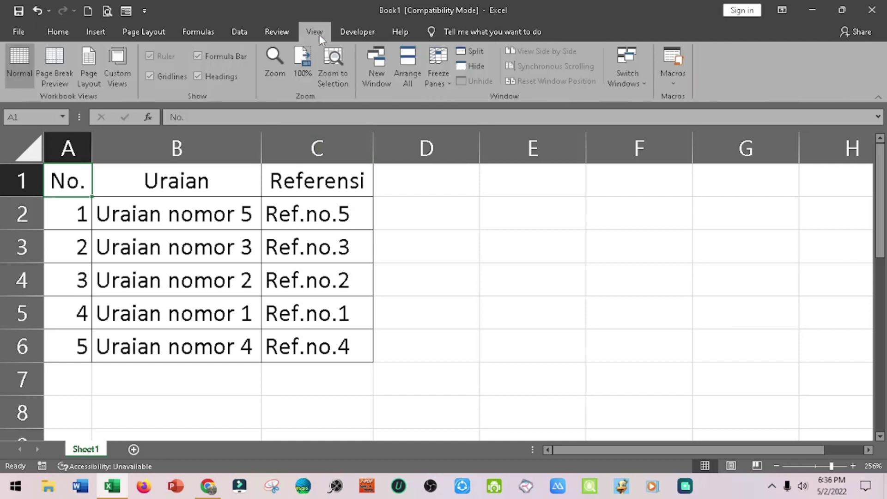
left_click(149, 76)
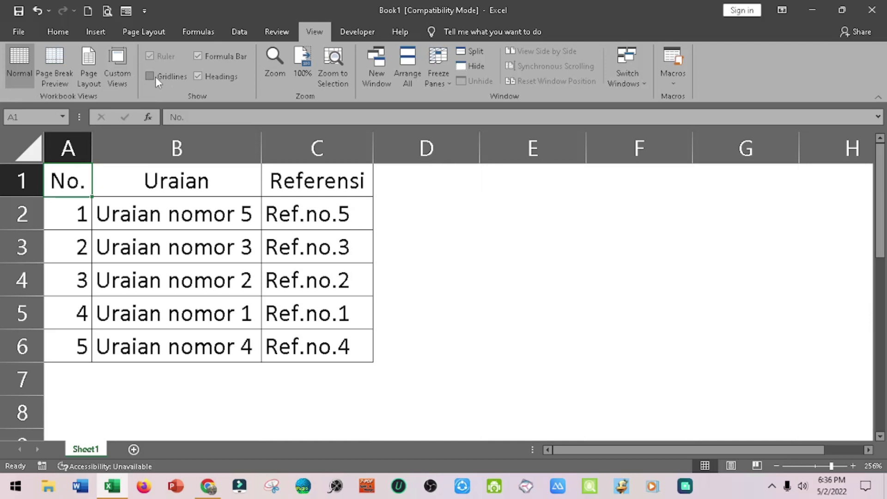
left_click(529, 237)
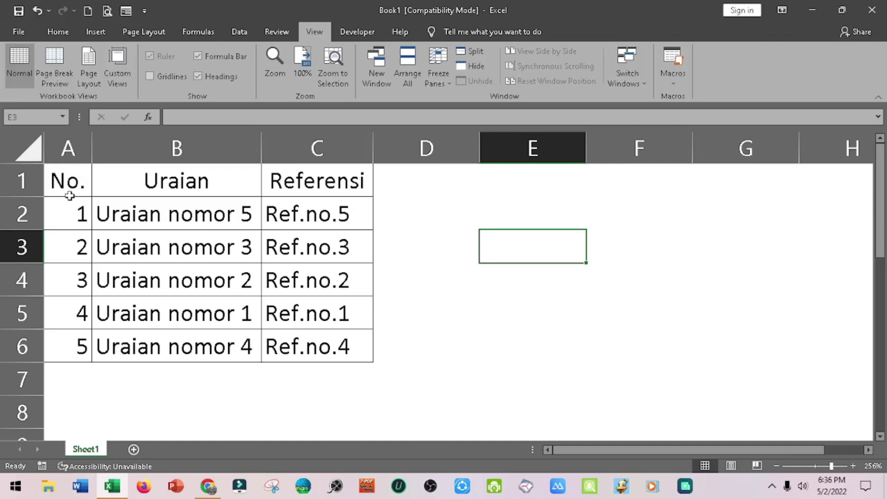
left_click_drag(58, 183, 297, 184)
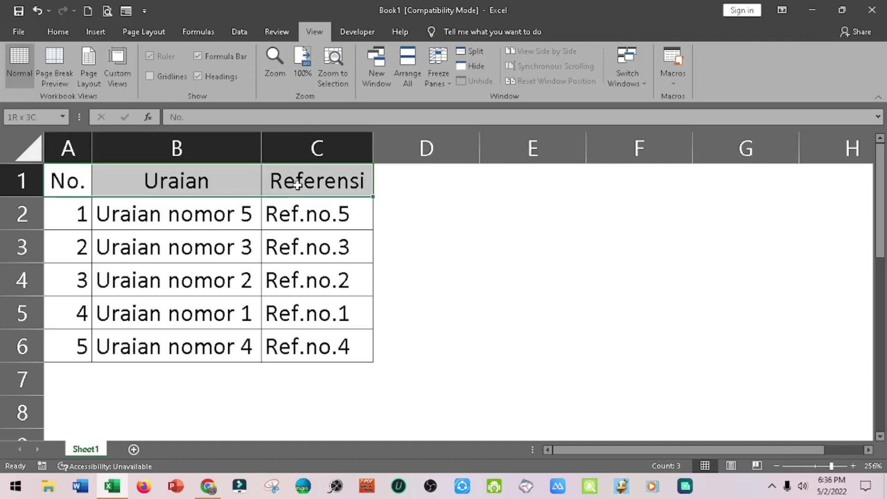
left_click(74, 210)
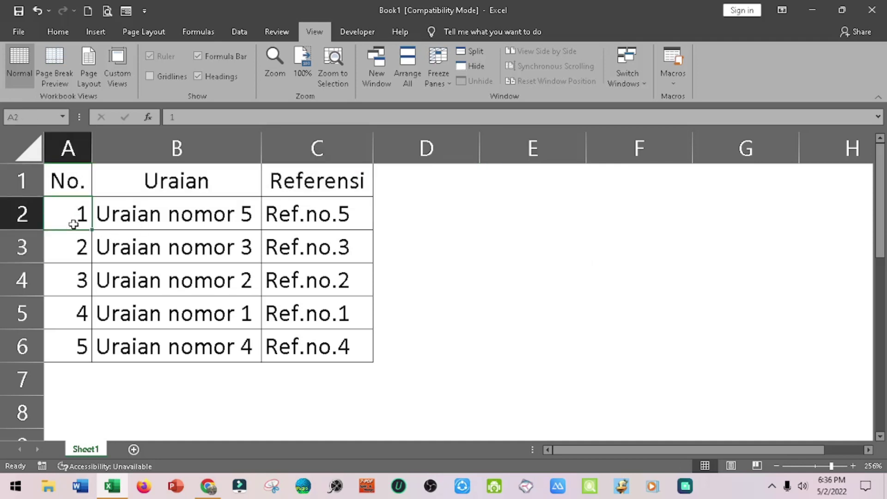
Step: Fill the No. 1 cell A2 and the Uraian nomor 1 row B5:C5 red
left_click(62, 32)
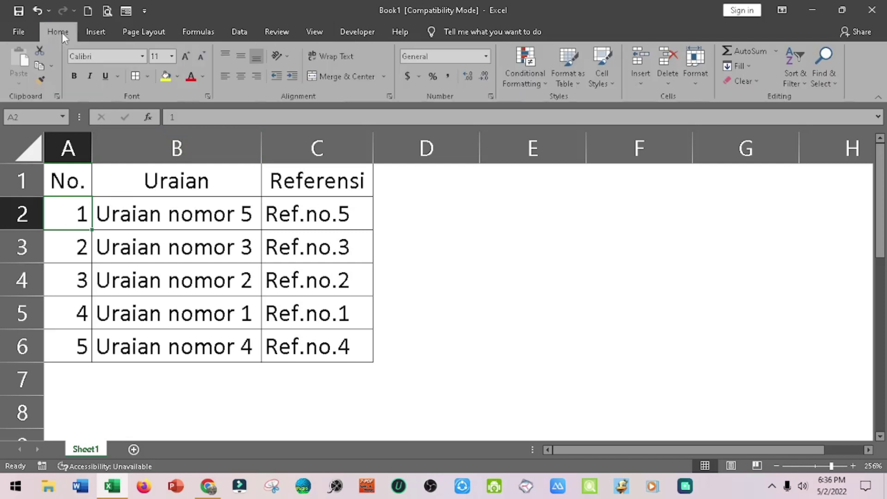
left_click(179, 81)
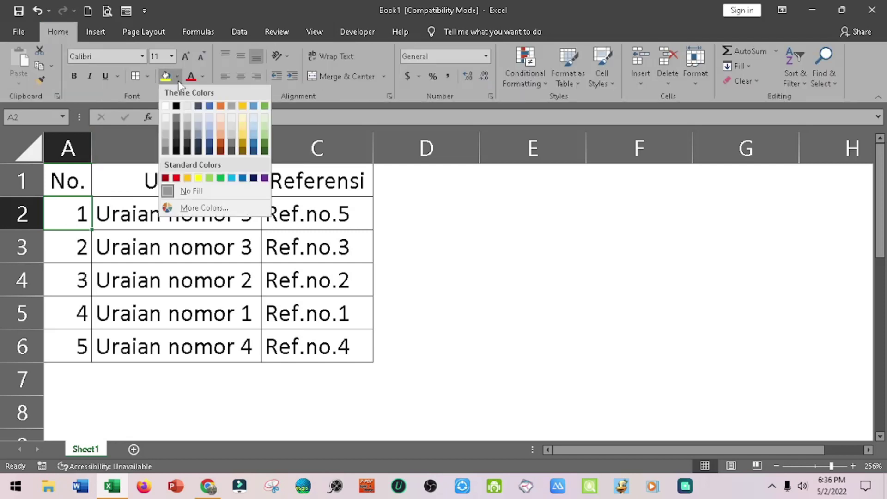
left_click(178, 179)
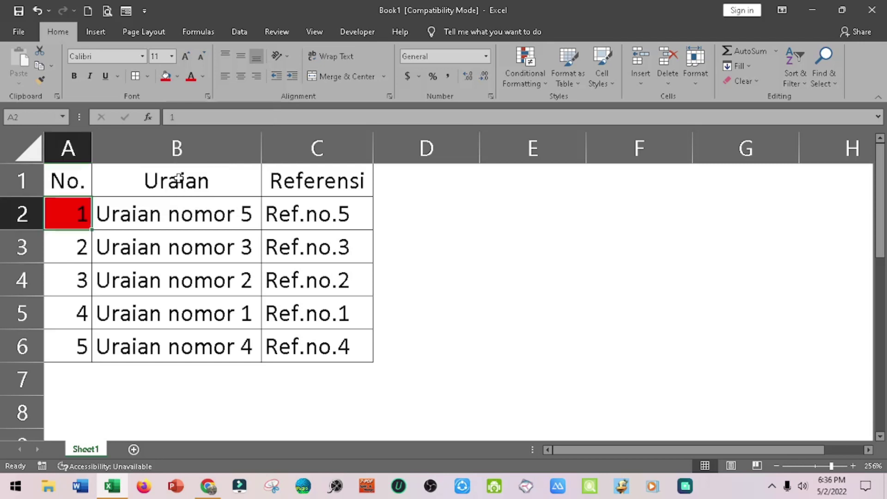
left_click(72, 248)
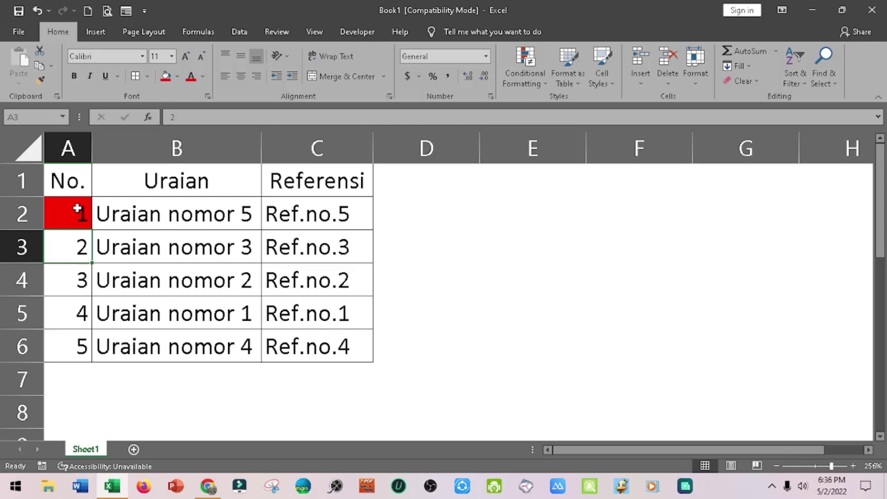
left_click_drag(127, 312, 323, 314)
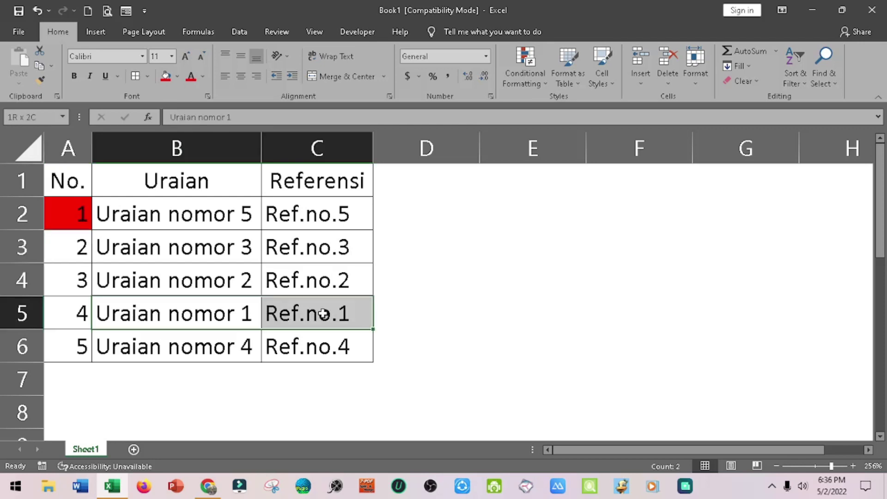
left_click(161, 75)
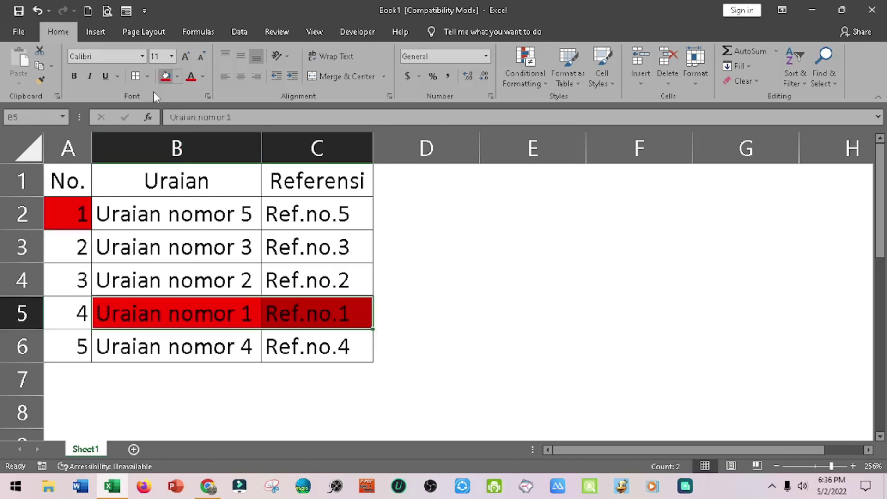
Step: Fill the No. 2 cell A3 and the Uraian nomor 2 row B4:C4 yellow
left_click(74, 252)
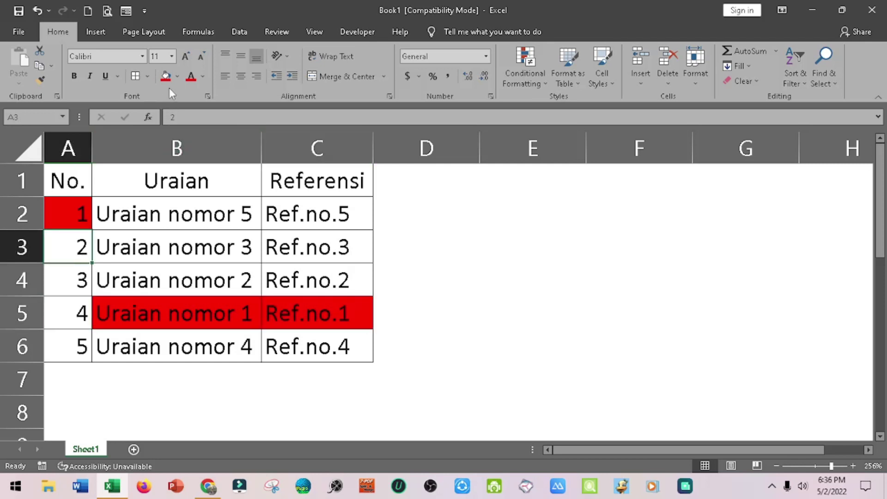
left_click(177, 77)
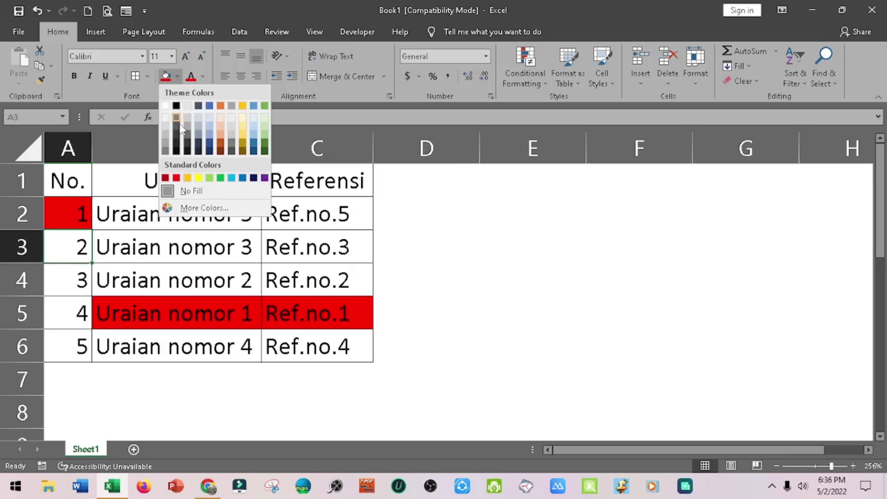
left_click(199, 178)
left_click_drag(186, 281, 313, 277)
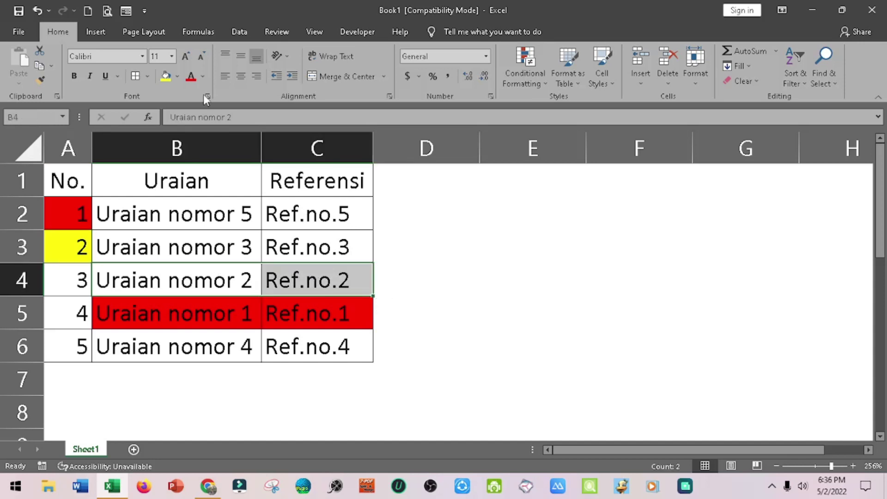
left_click(166, 75)
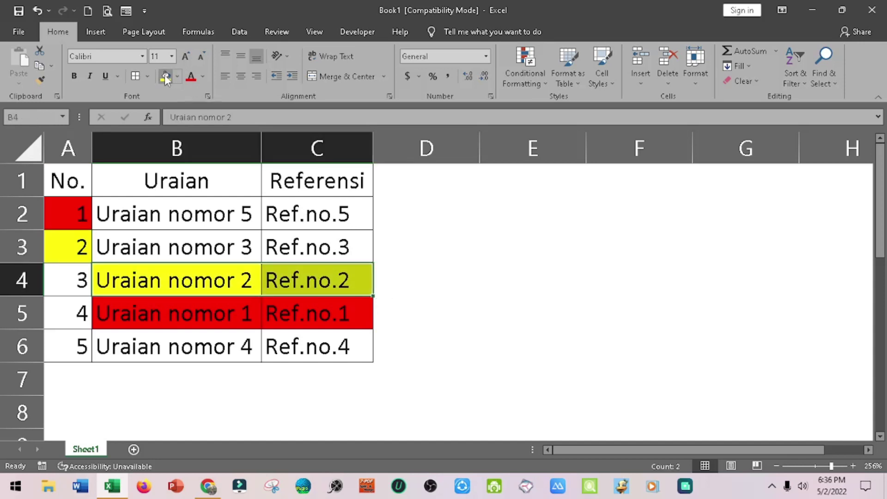
left_click(78, 284)
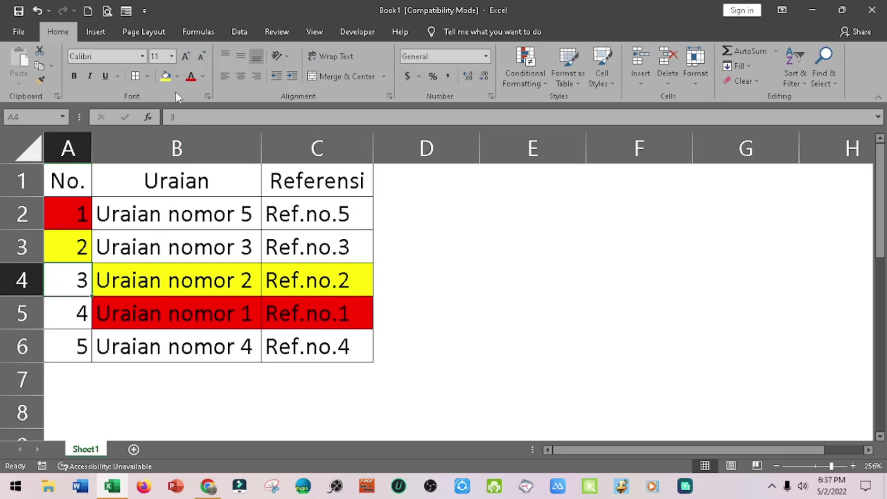
left_click(178, 77)
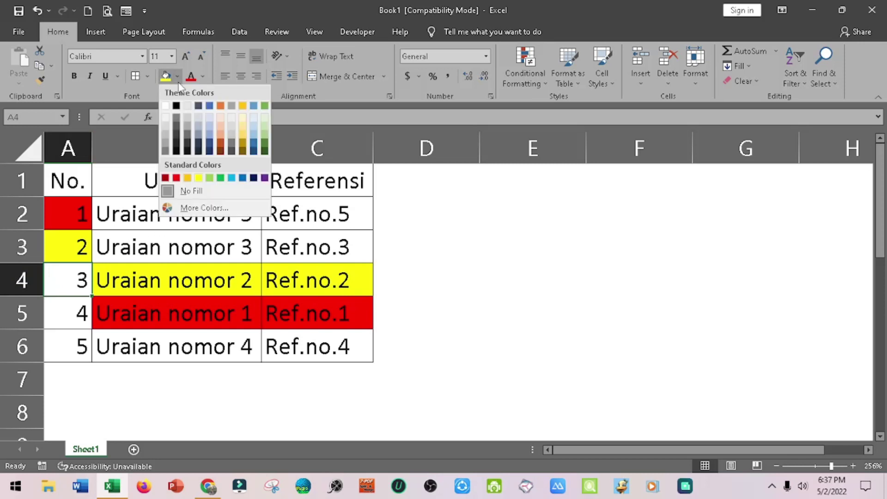
Step: Fill the No. 3 cell and the Uraian nomor 3 row (B3:C3) green
left_click(220, 178)
left_click_drag(128, 244, 295, 240)
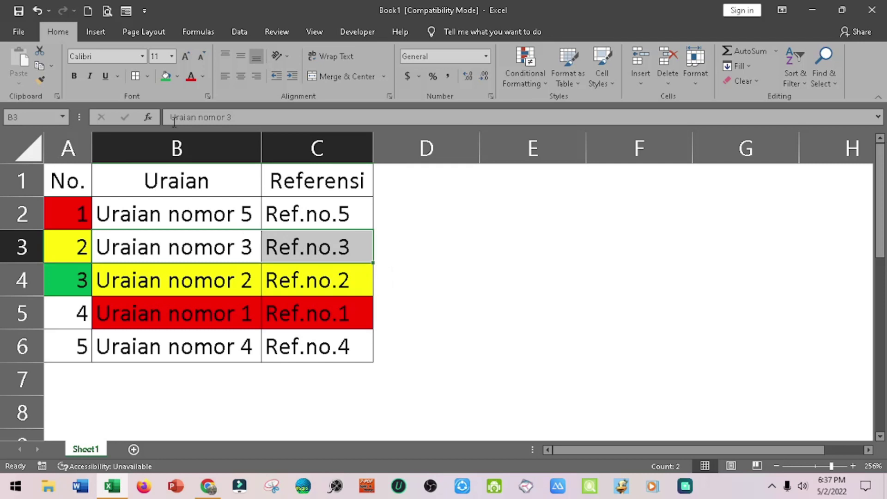
left_click(168, 75)
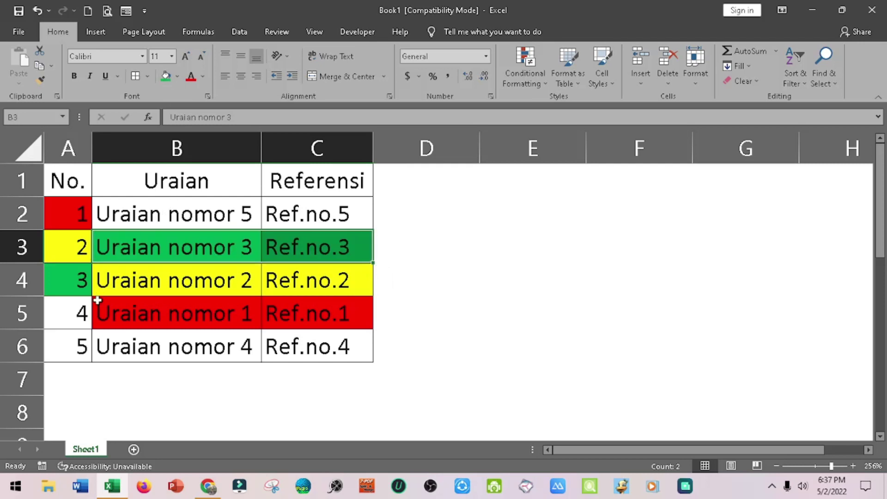
Step: Fill the No. 4 cell and the Uraian nomor 4 row (B6:C6) blue
left_click(86, 313)
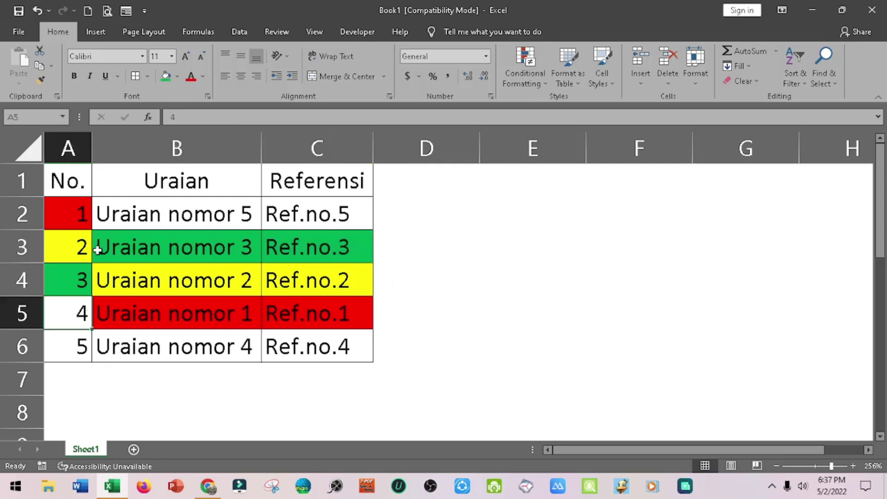
left_click(176, 77)
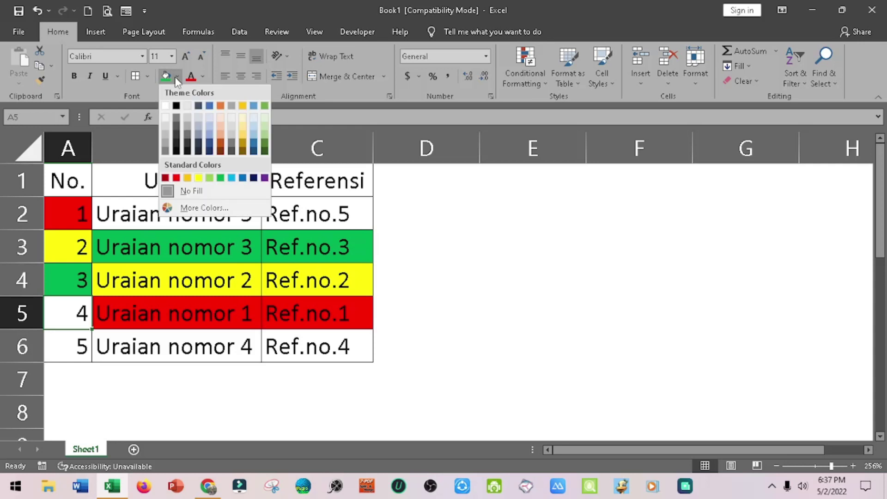
left_click(243, 178)
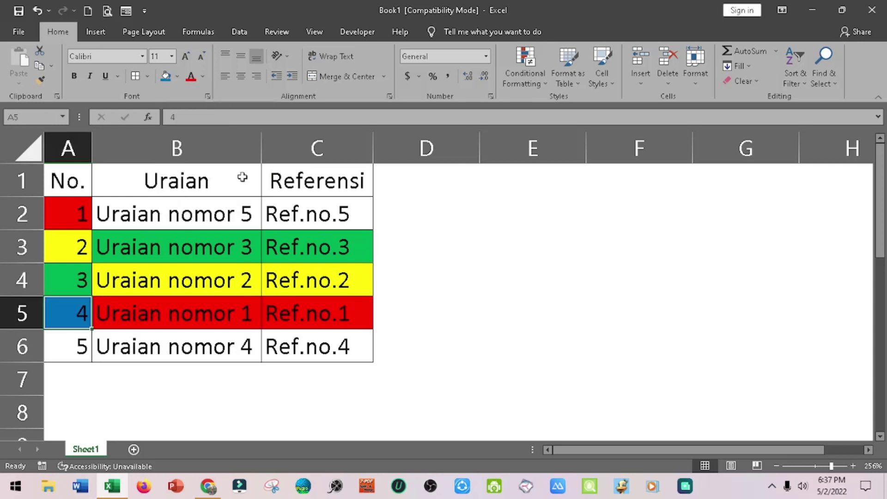
left_click_drag(137, 354, 302, 349)
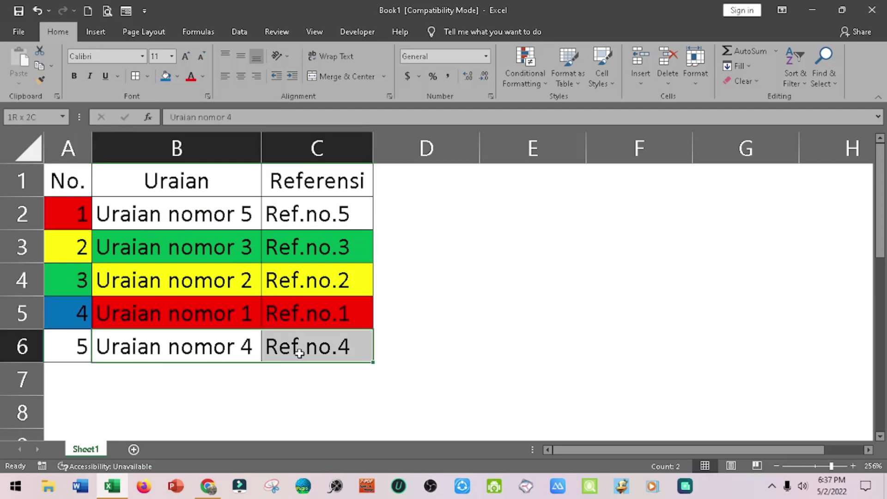
left_click(166, 80)
Step: Fill the No. 5 cell and the Uraian nomor 5 row (B2:C2) purple, then reselect that row
left_click(65, 349)
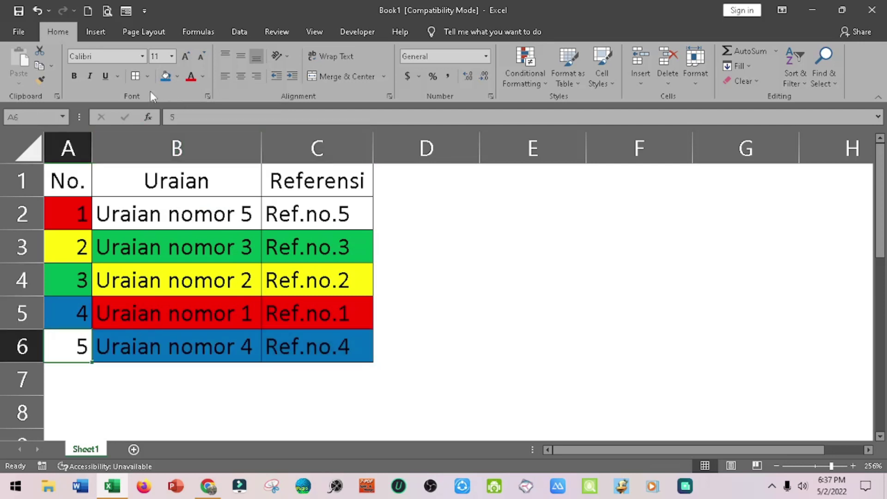
left_click(176, 76)
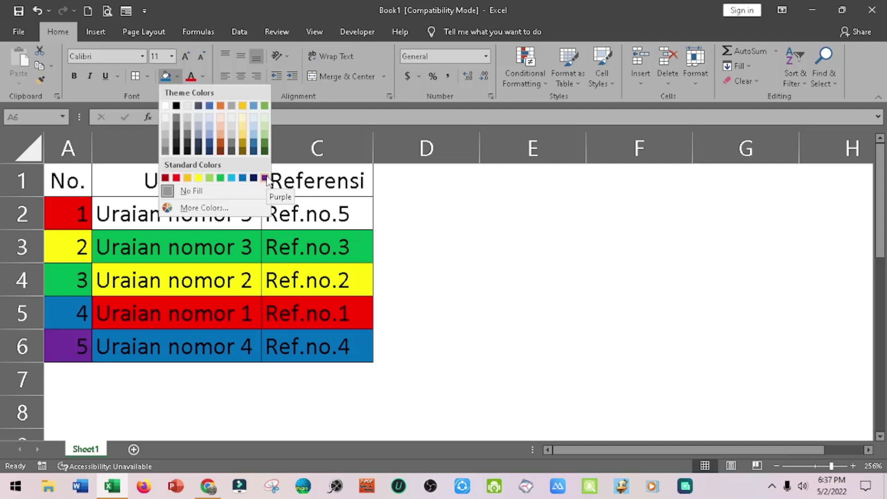
left_click(265, 178)
left_click_drag(152, 210, 292, 204)
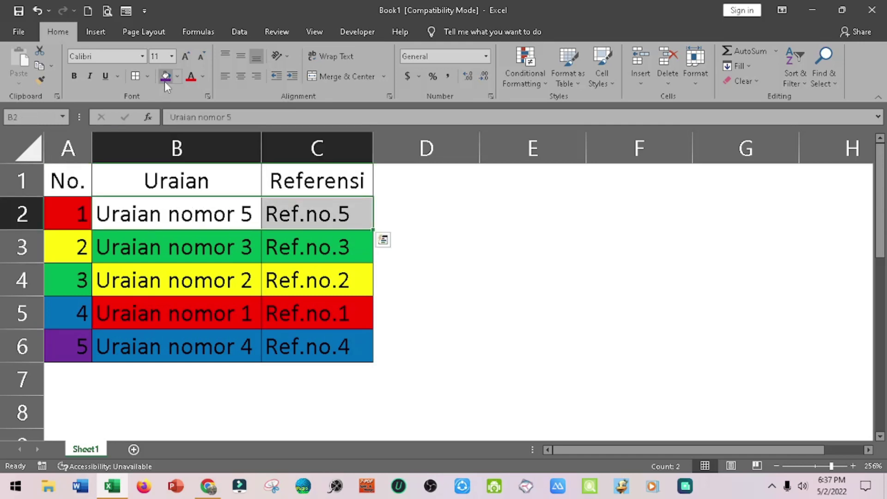
left_click(164, 78)
left_click(210, 247)
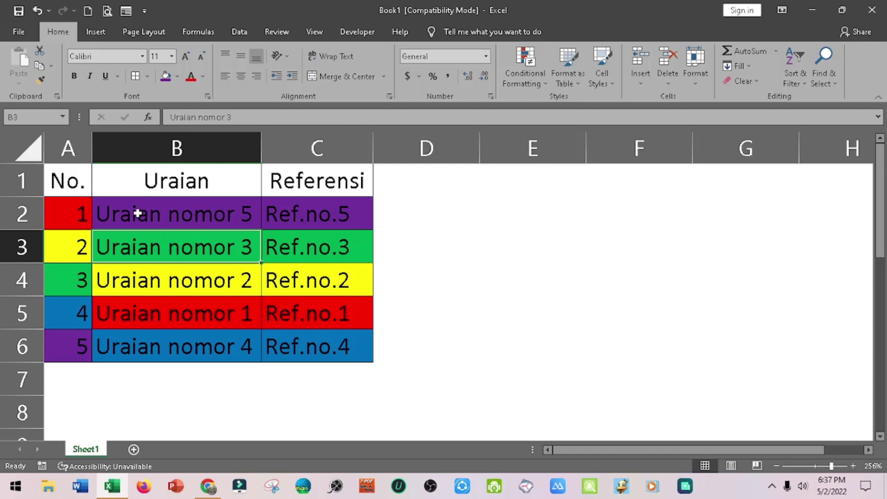
left_click_drag(138, 213, 313, 211)
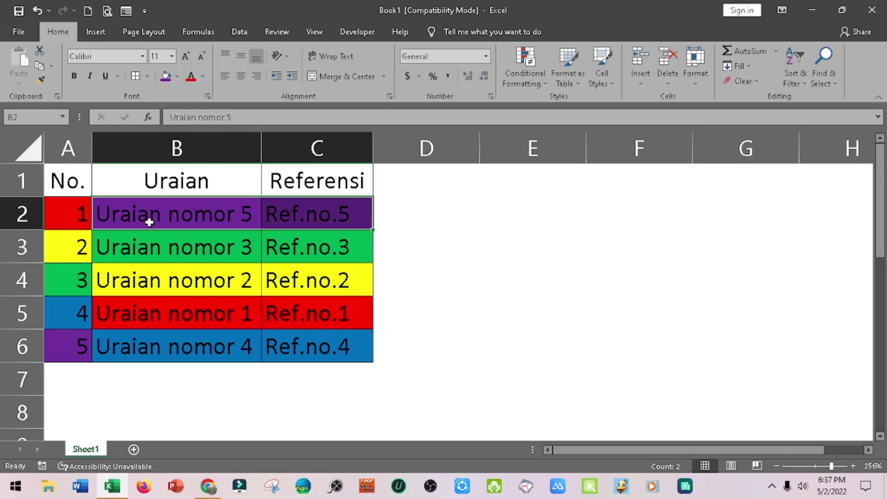
Step: Zoom in to about 310% and start Shift-dragging the Uraian nomor 5 row (B2:C2)
mouse_move(172, 214)
left_mouse_down()
mouse_move(155, 213)
mouse_move(310, 216)
left_mouse_up()
left_click_drag(835, 466, 836, 465)
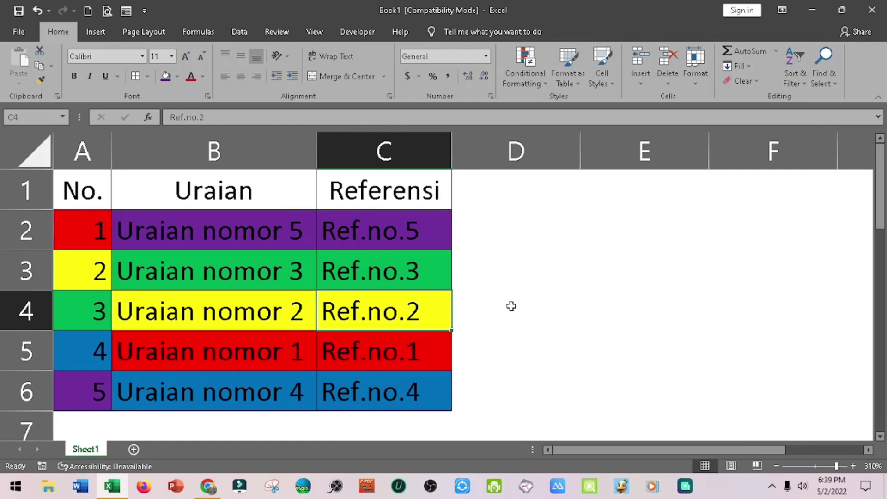
left_click(208, 252)
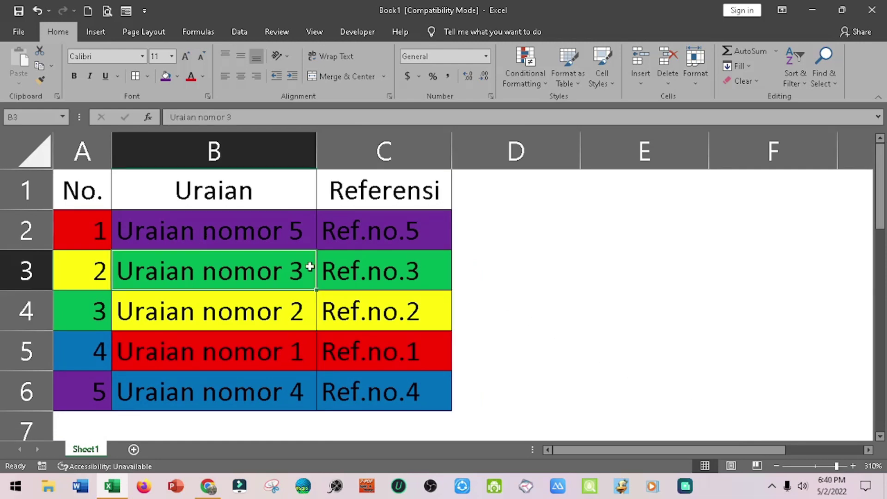
left_click_drag(174, 229, 362, 241)
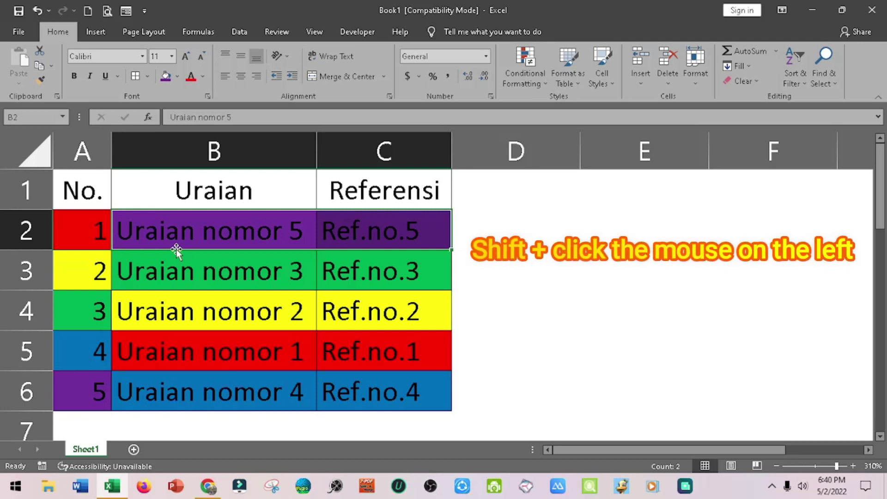
mouse_move(176, 248)
left_mouse_down()
mouse_move(188, 329)
mouse_move(175, 399)
left_mouse_up()
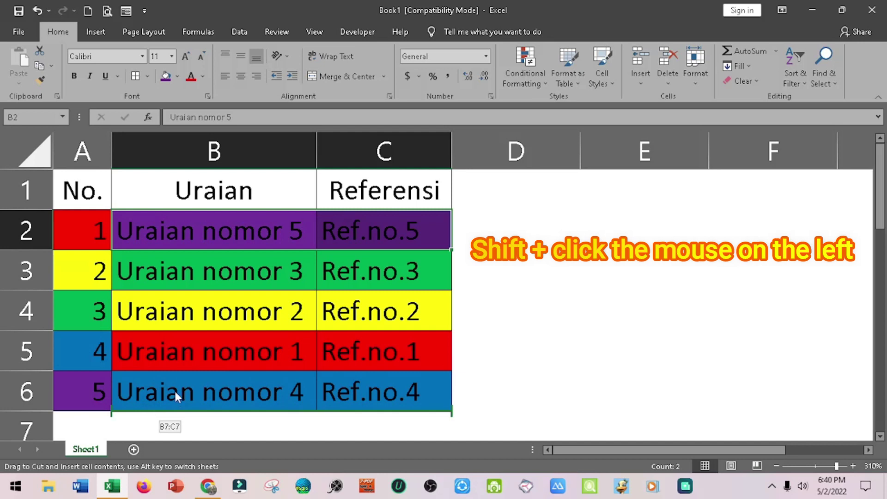
Step: Insert Uraian nomor 5 at row 6, then pick up the Uraian nomor 3 row to move
left_click_drag(174, 389, 174, 388)
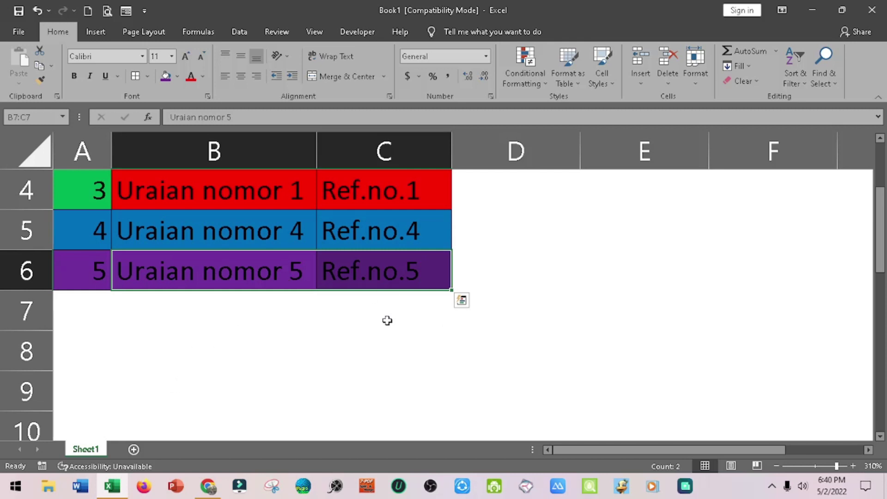
scroll(386, 318, "up", 1)
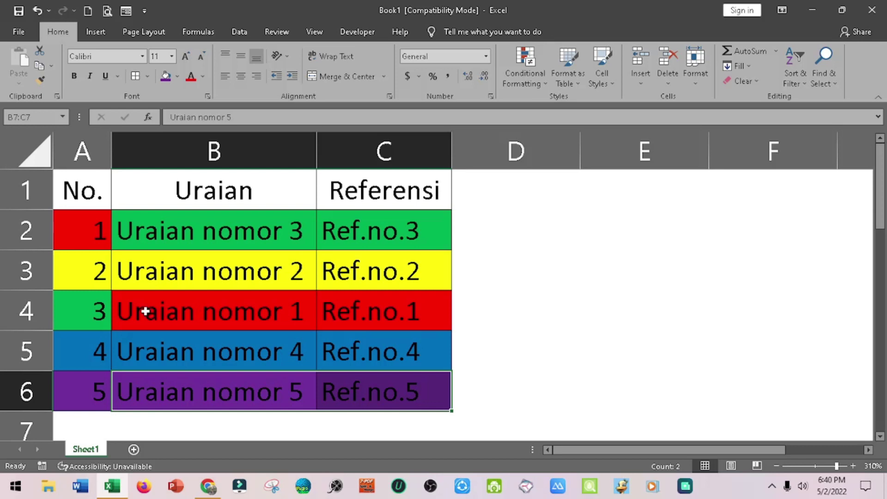
left_click(149, 228)
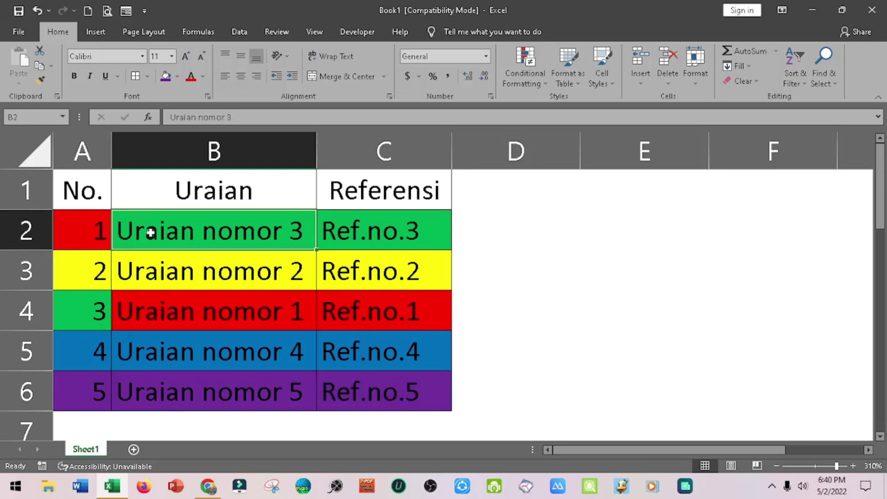
left_click_drag(150, 233, 364, 234)
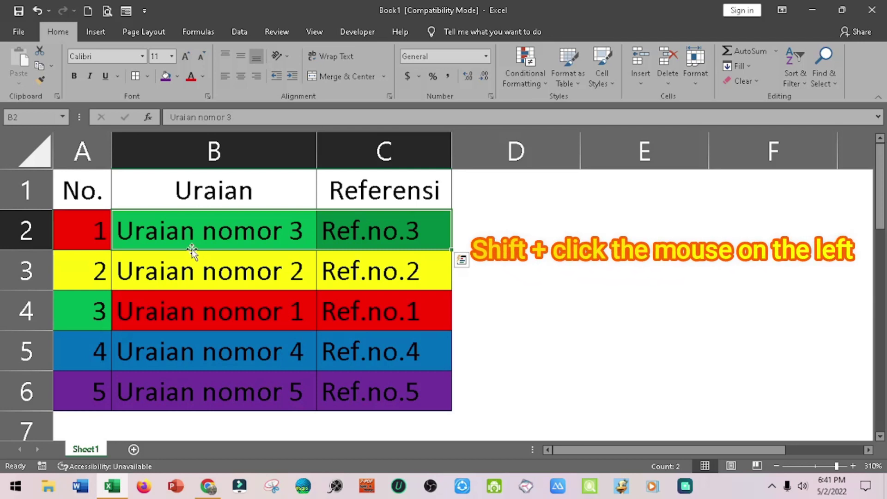
key("shift")
left_click_drag(198, 249, 200, 312)
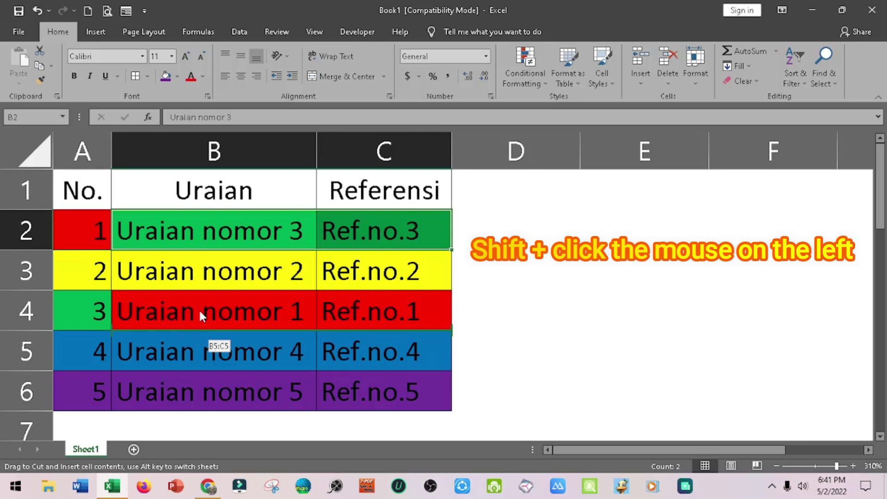
Step: Place Uraian nomor 3 beside No. 3 and move Uraian nomor 1 up beside No. 1
left_click_drag(200, 312, 199, 310)
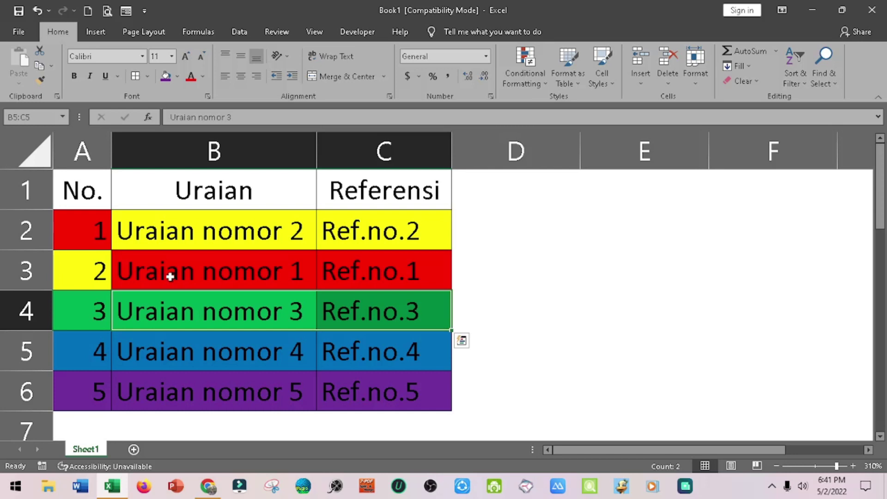
left_click(150, 266)
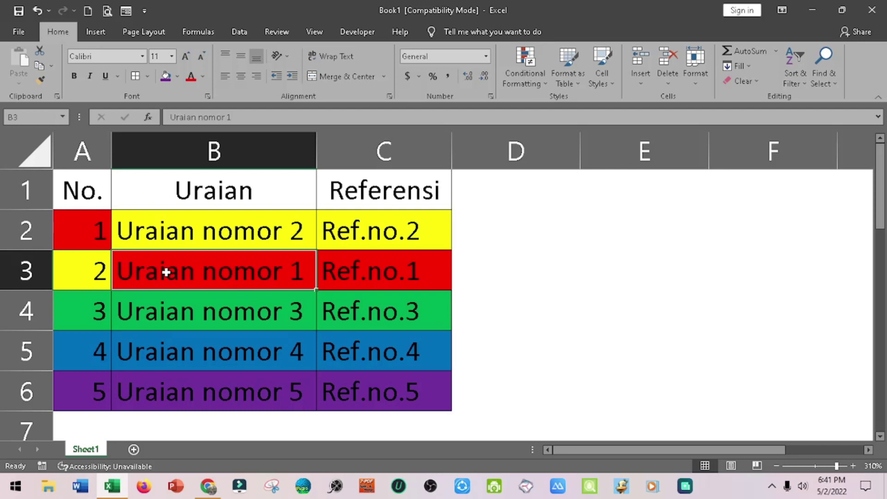
left_click_drag(150, 271, 356, 279)
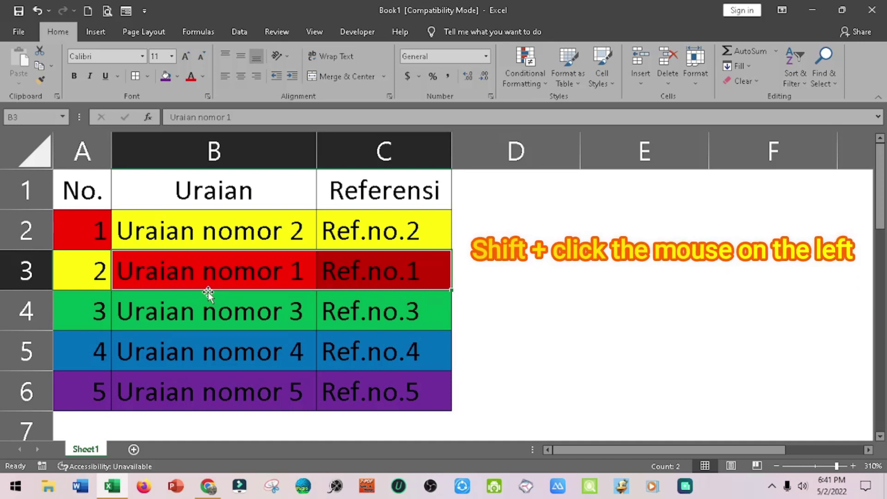
left_click_drag(208, 292, 211, 228)
left_click(515, 189)
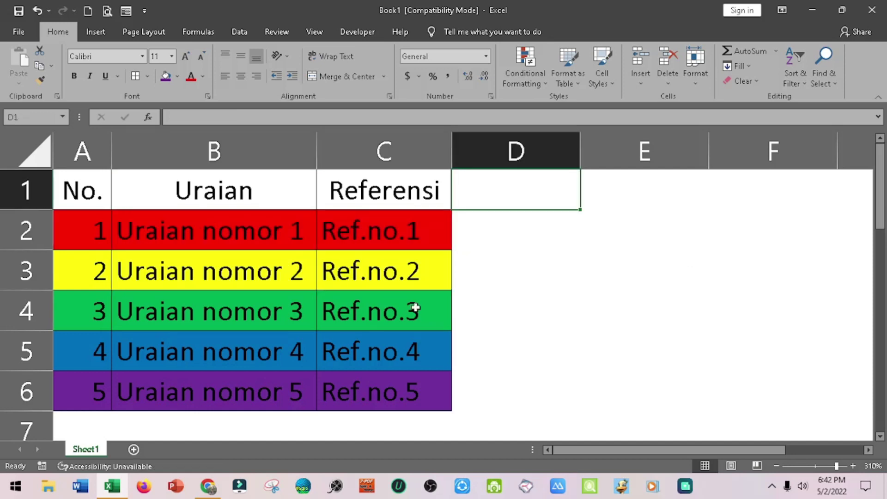